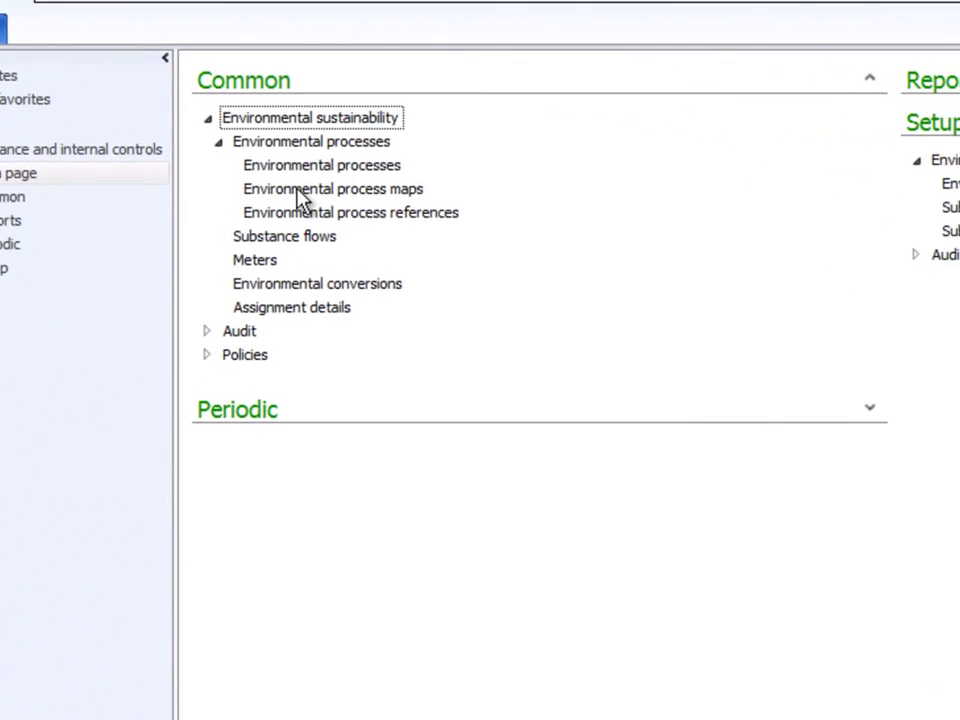
Open the Site 1 environmental process map, inspect the substance flows between the utility, warehouses, atmosphere and ecosystem services, and close it
click(364, 205)
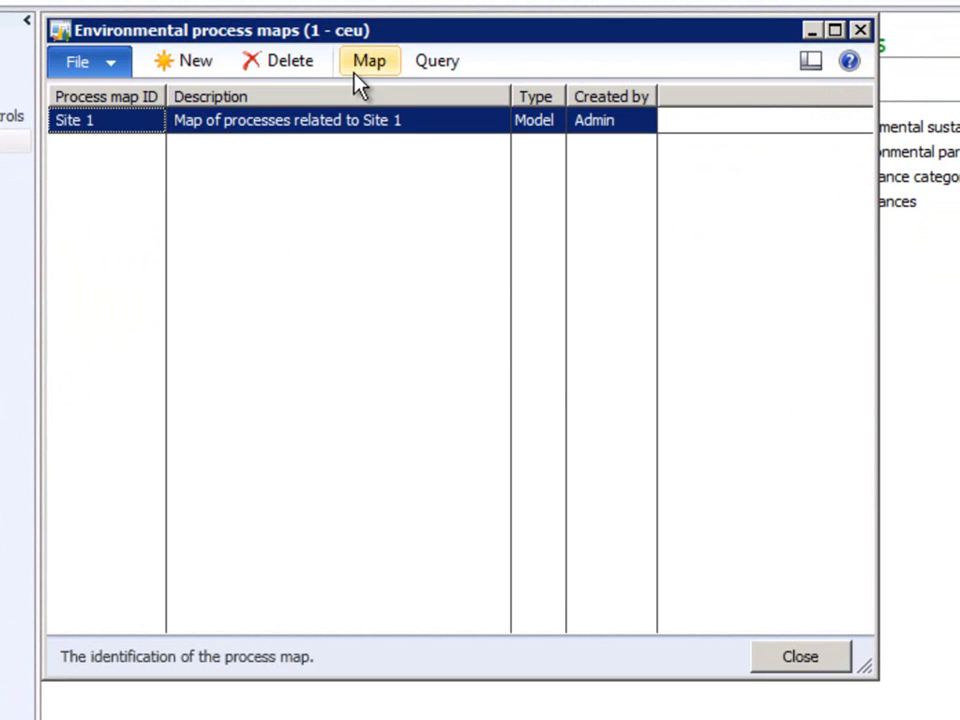
click(373, 72)
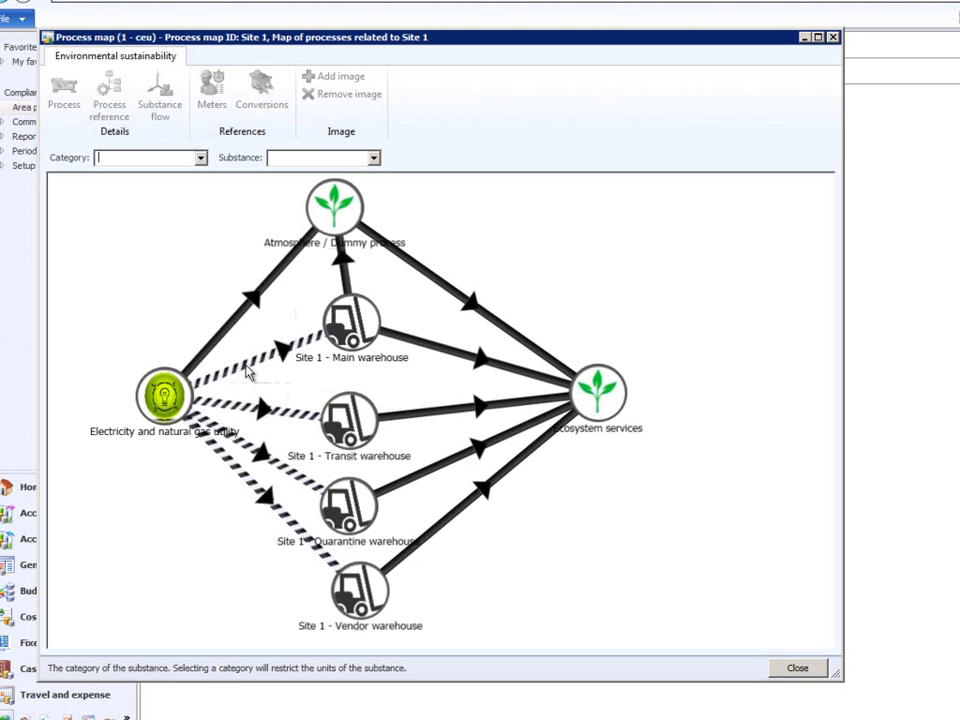
mouse_move(249, 373)
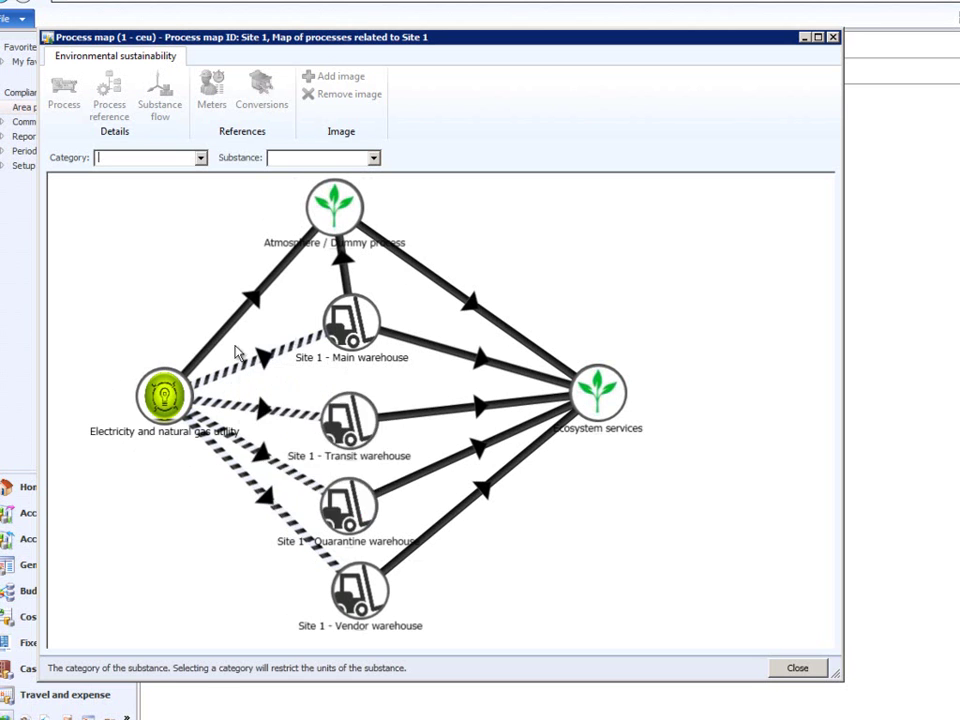
mouse_move(231, 331)
mouse_move(443, 292)
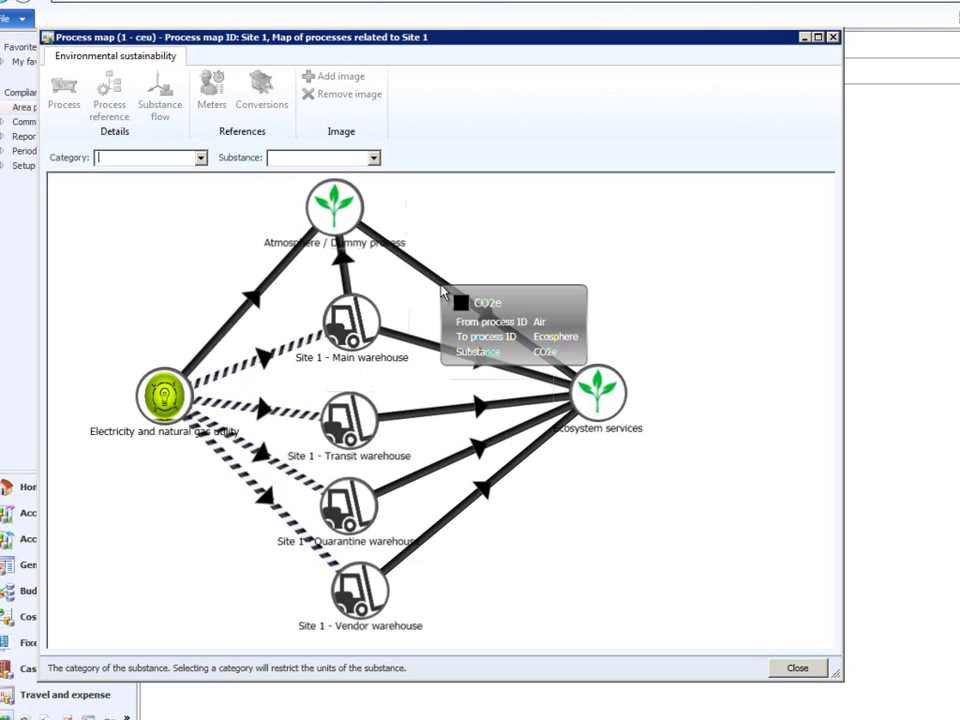
mouse_move(434, 349)
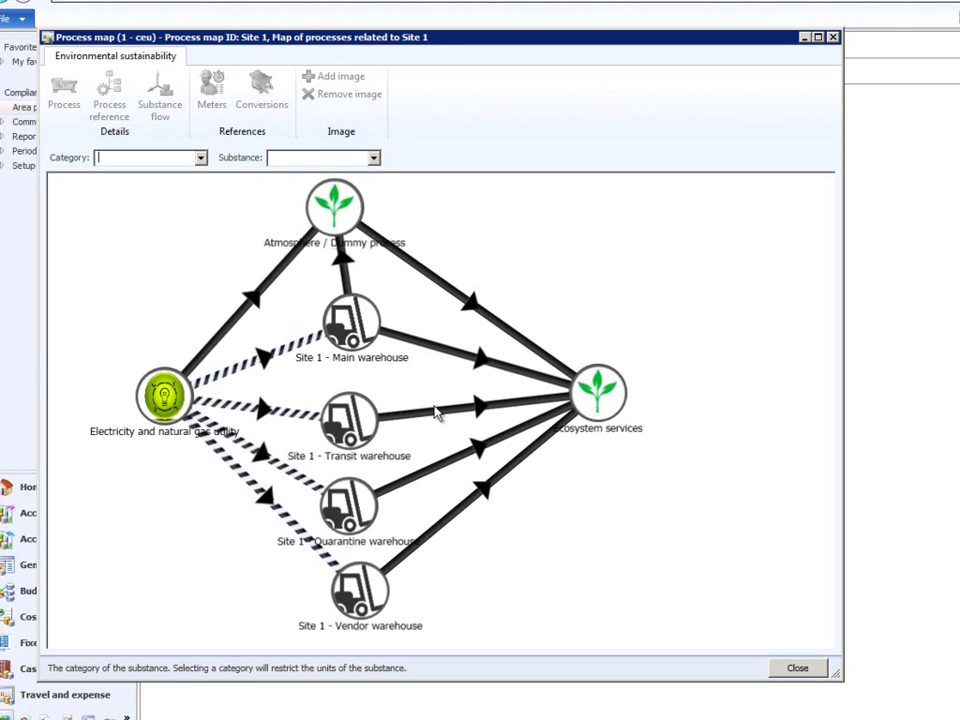
mouse_move(436, 413)
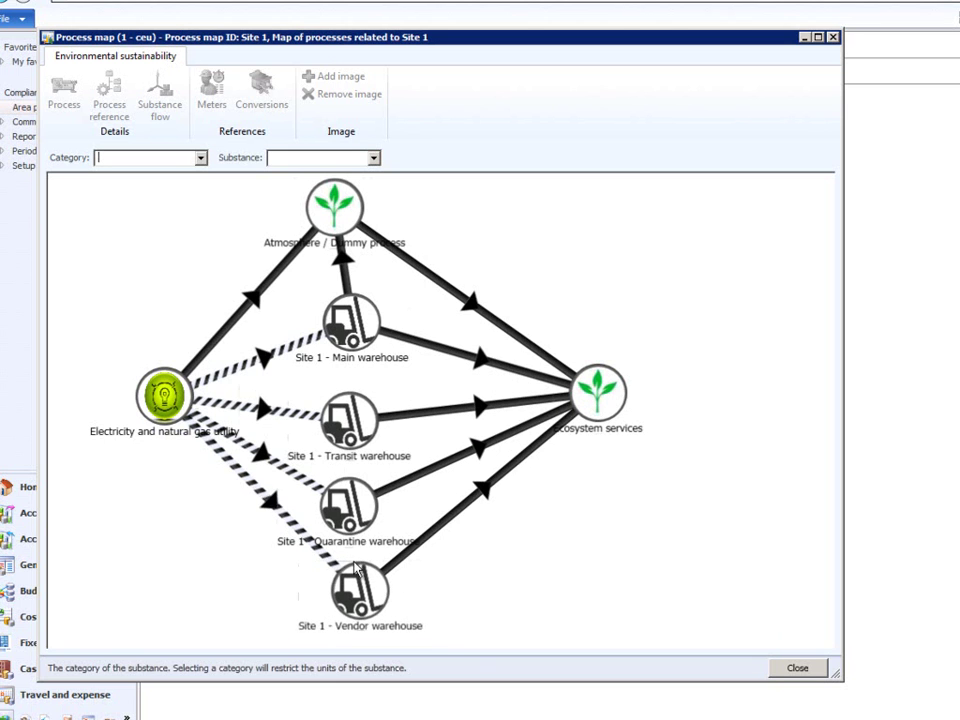
mouse_move(466, 511)
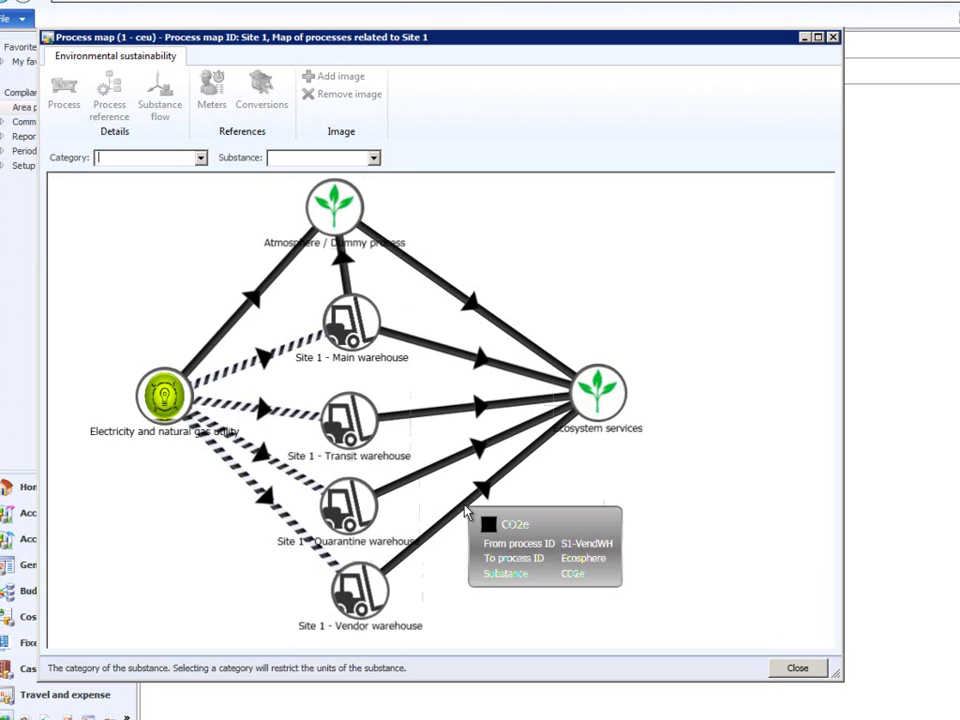
click(805, 668)
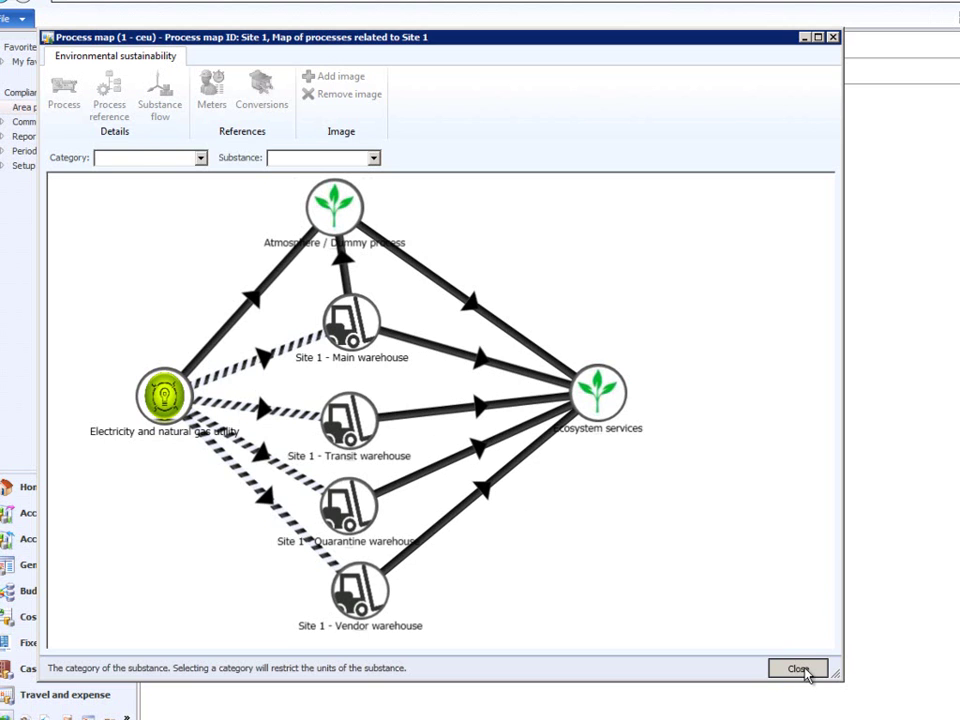
click(603, 414)
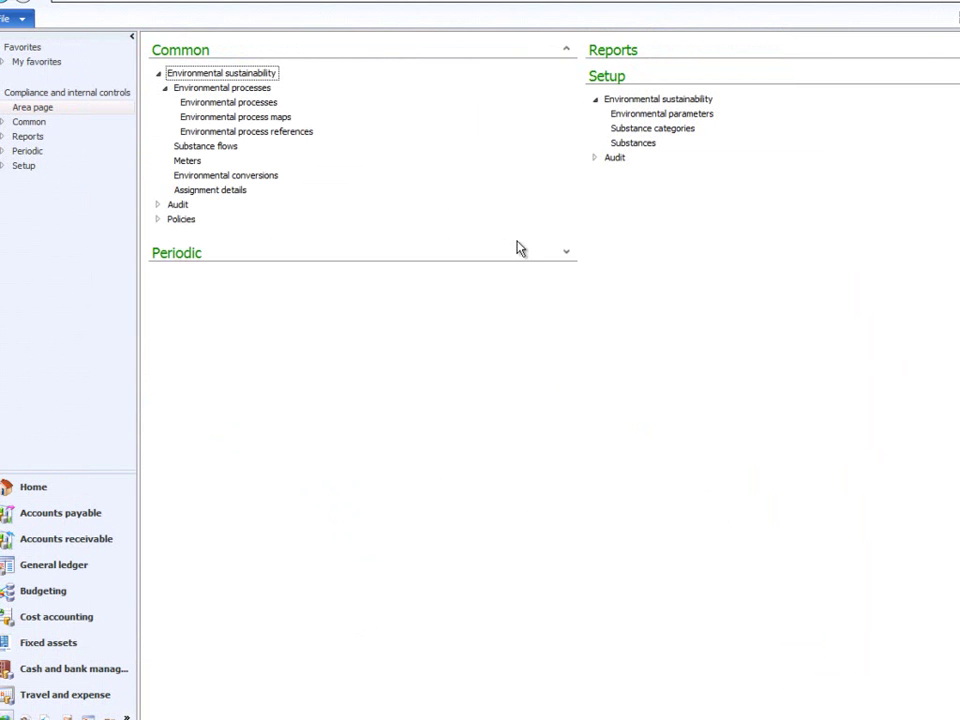
Create a new environmental process with the description "Site 1 - Secondary warehouse"
click(255, 103)
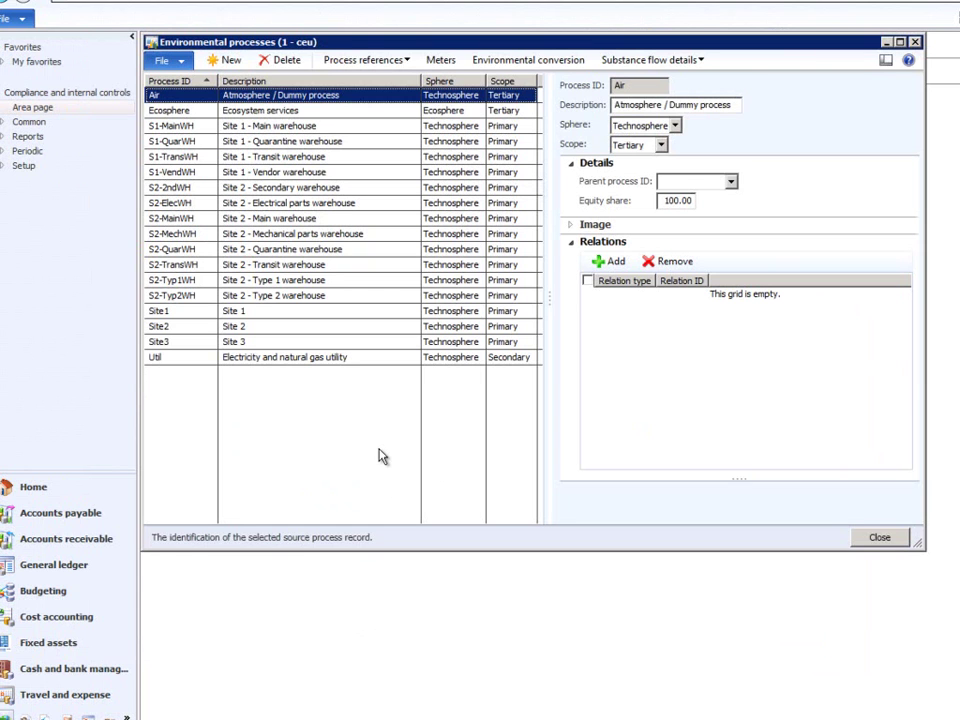
click(224, 63)
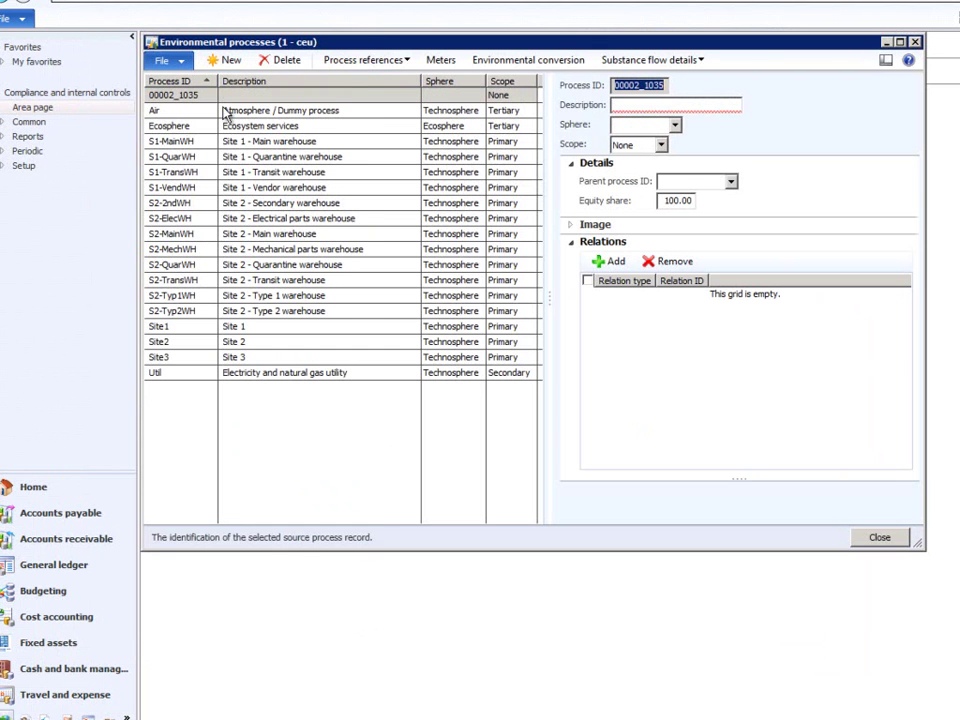
click(640, 105)
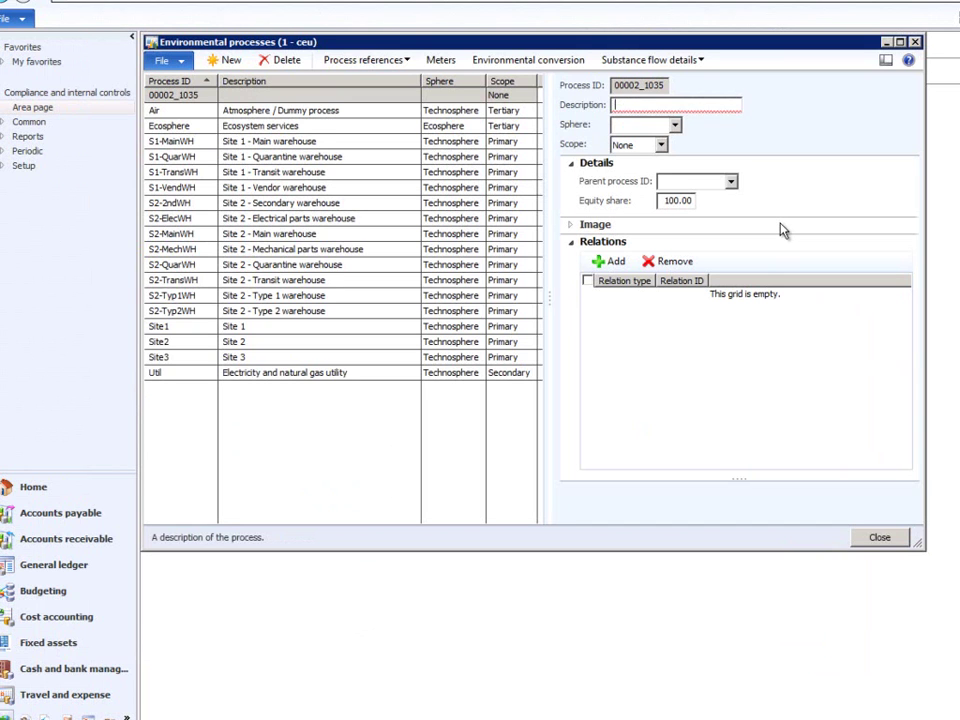
text(Sit)
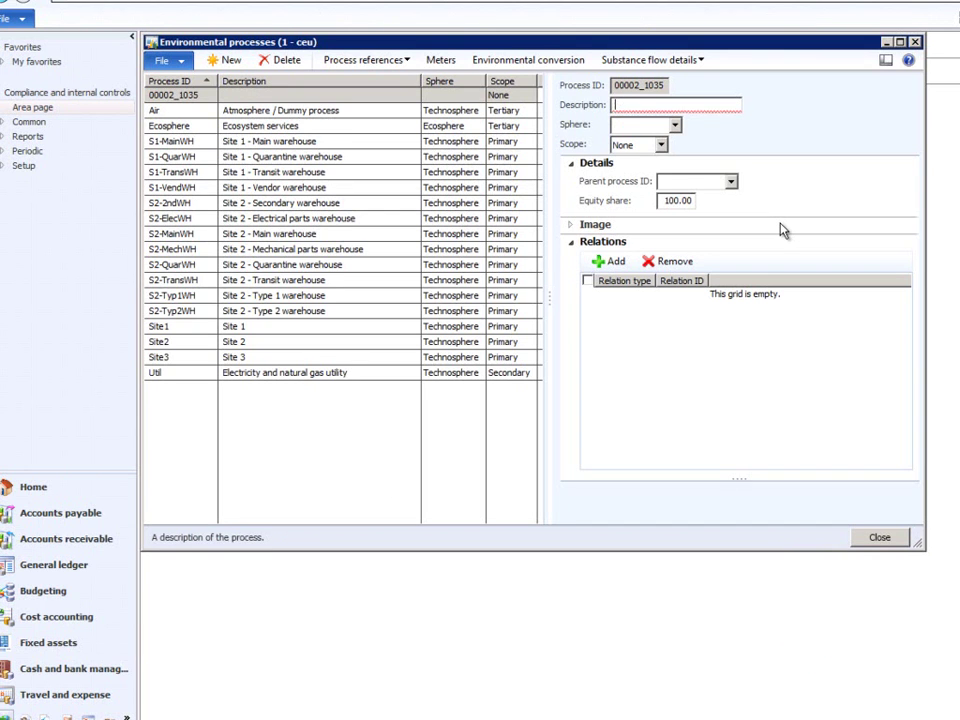
text(Site)
text( 1)
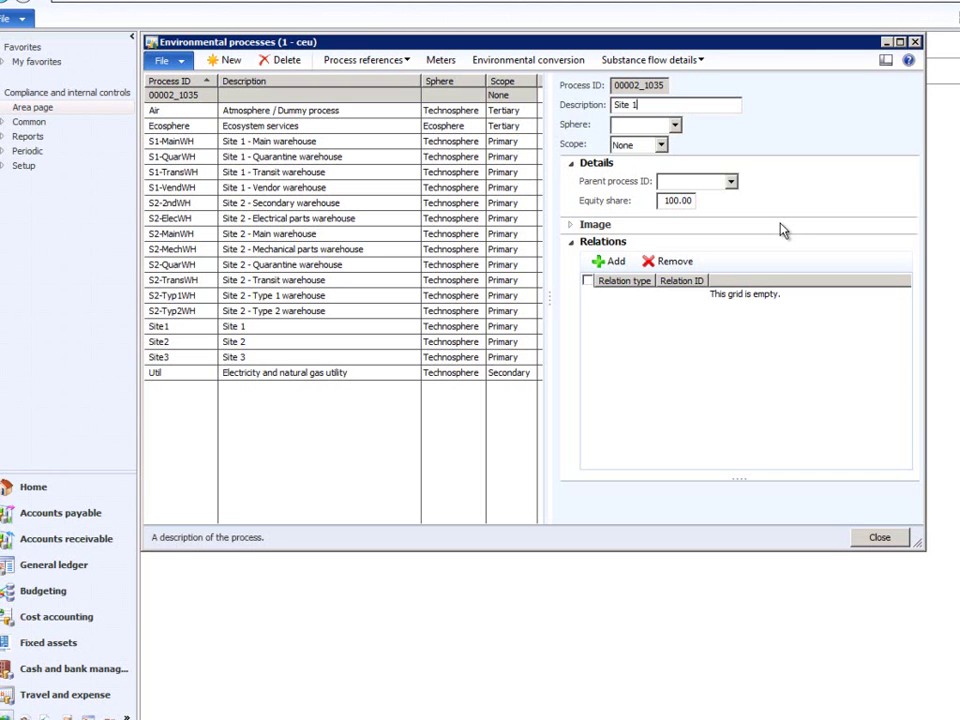
text( - Se)
text(condary )
text(warehouse)
key(Tab)
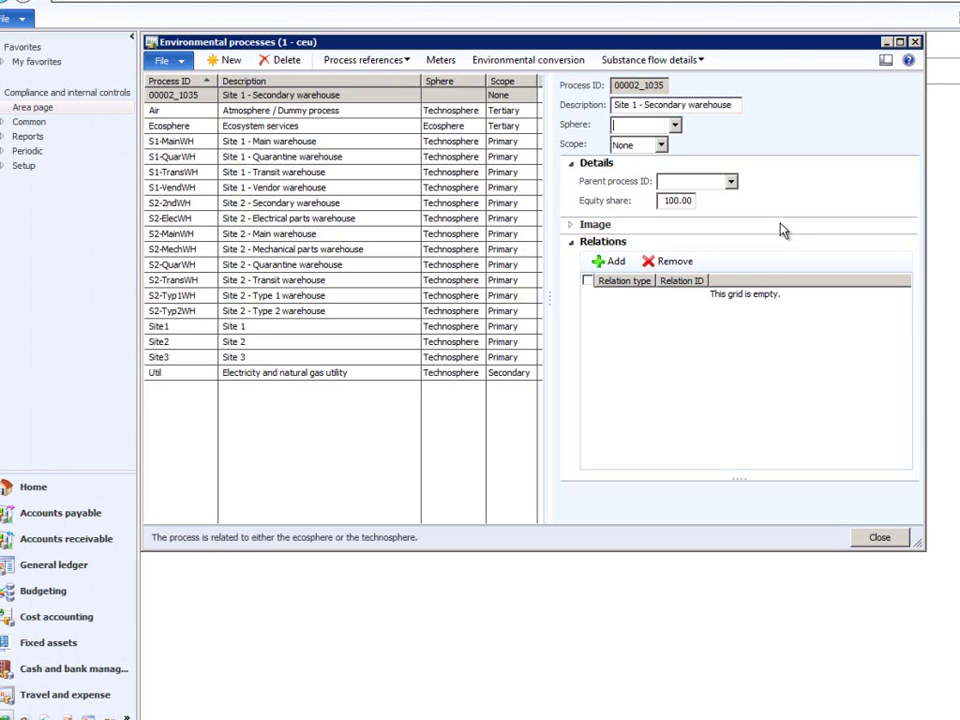
Set the new process's sphere to Technosphere, its scope to Primary and its parent process to Site1
click(675, 124)
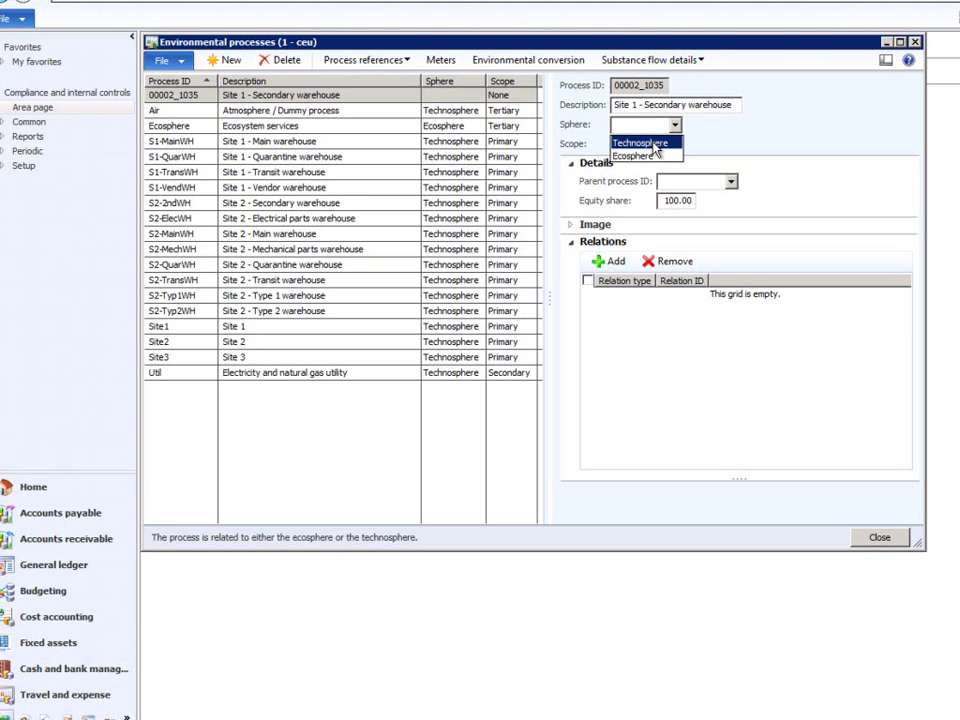
click(656, 143)
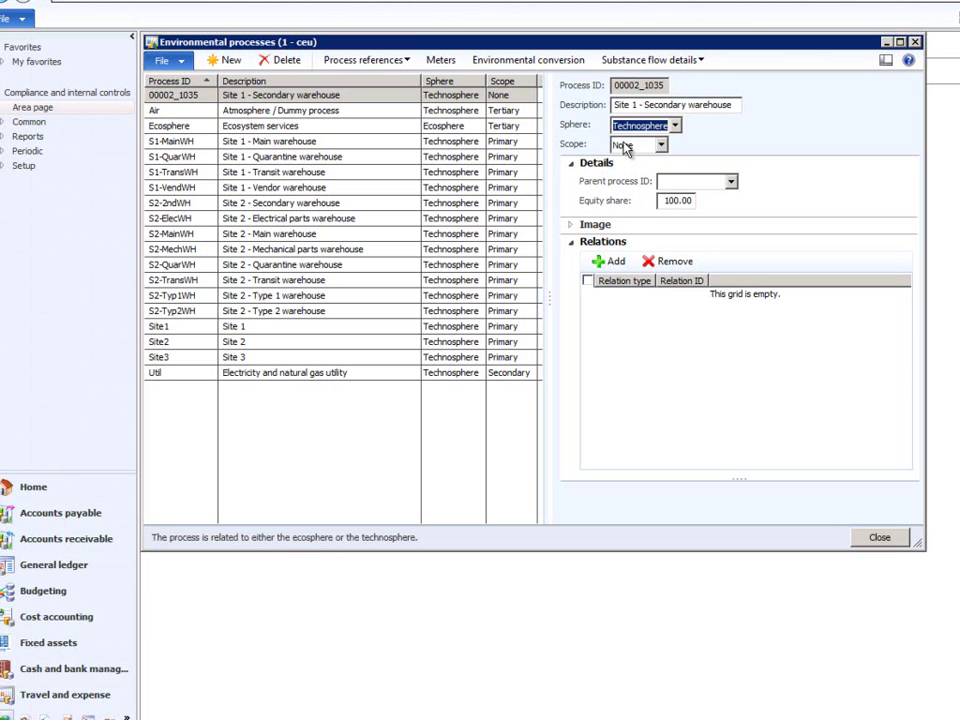
click(661, 146)
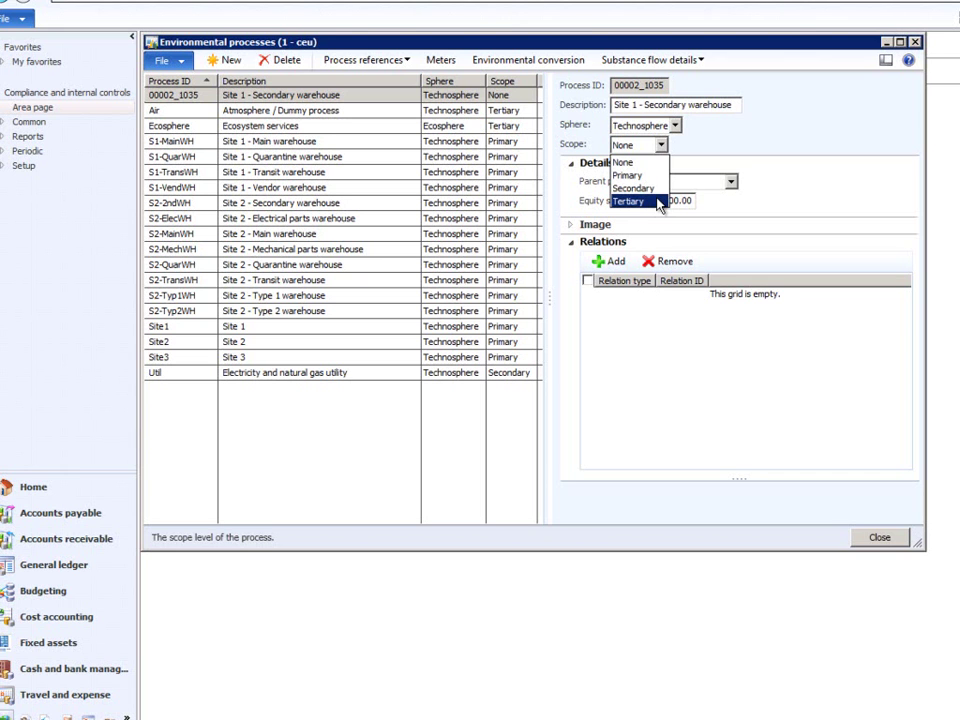
click(660, 177)
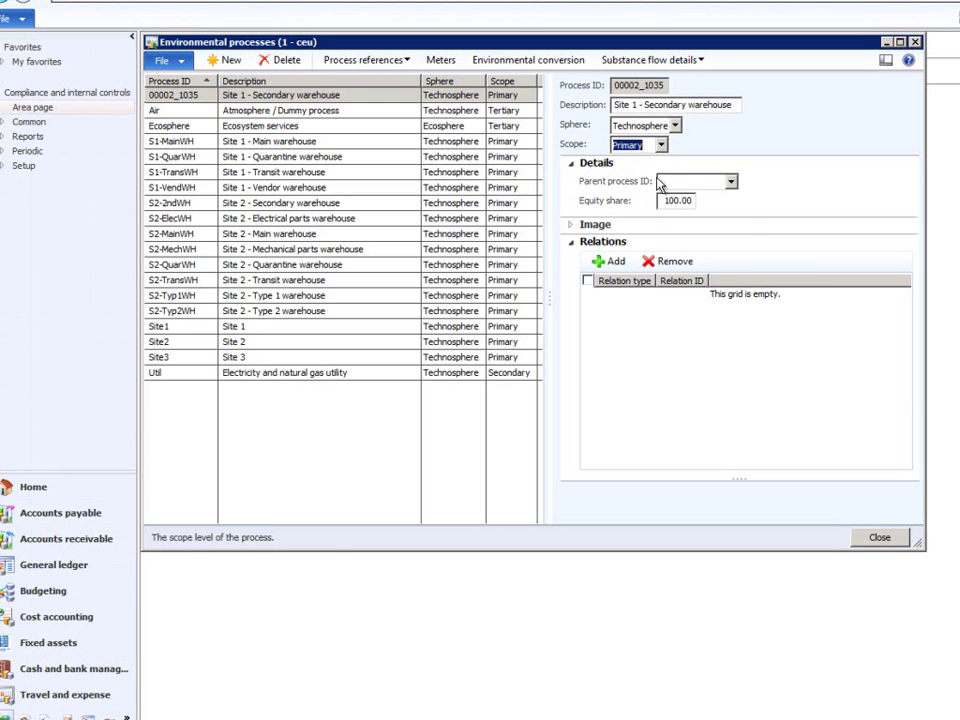
click(731, 181)
scroll(780, 308, down, 1)
click(680, 305)
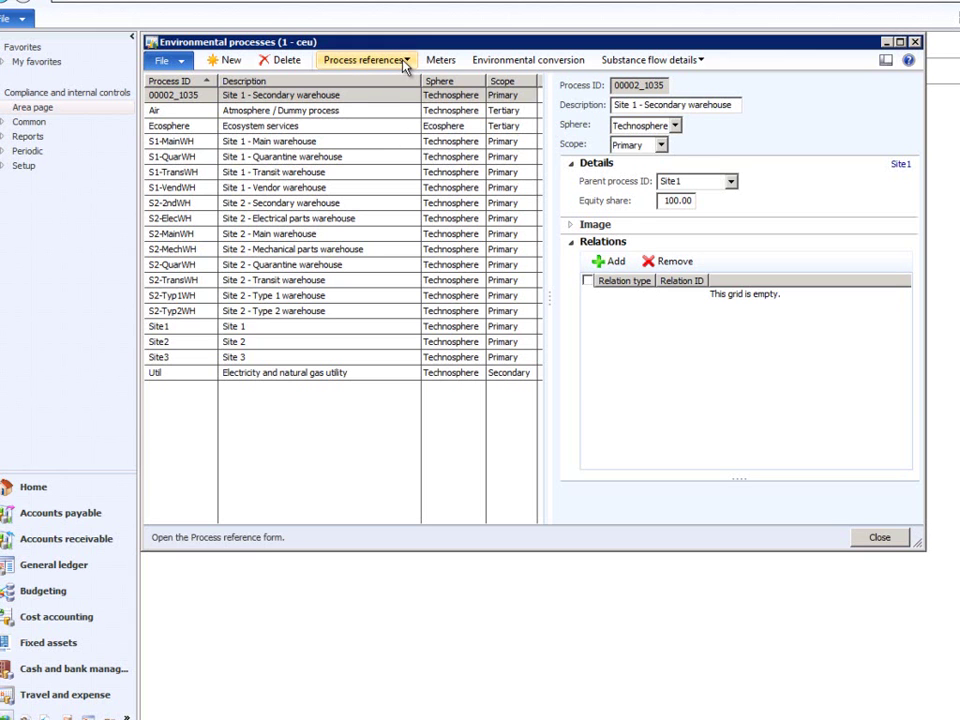
Add an incoming process reference to the secondary warehouse with source process Util and substance Electricity
click(405, 62)
click(383, 79)
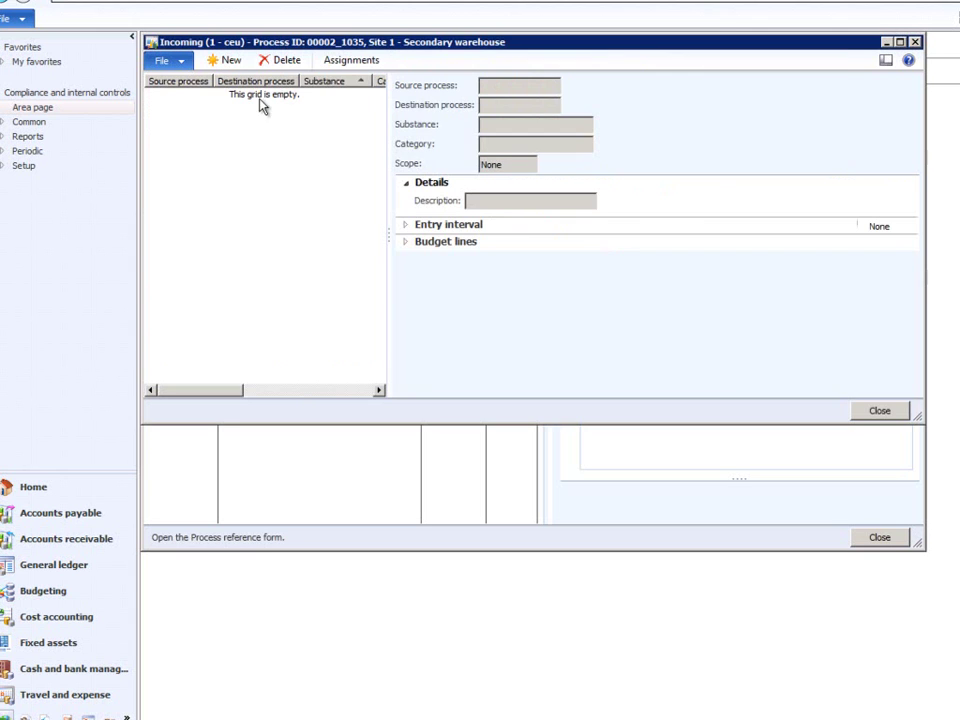
click(220, 60)
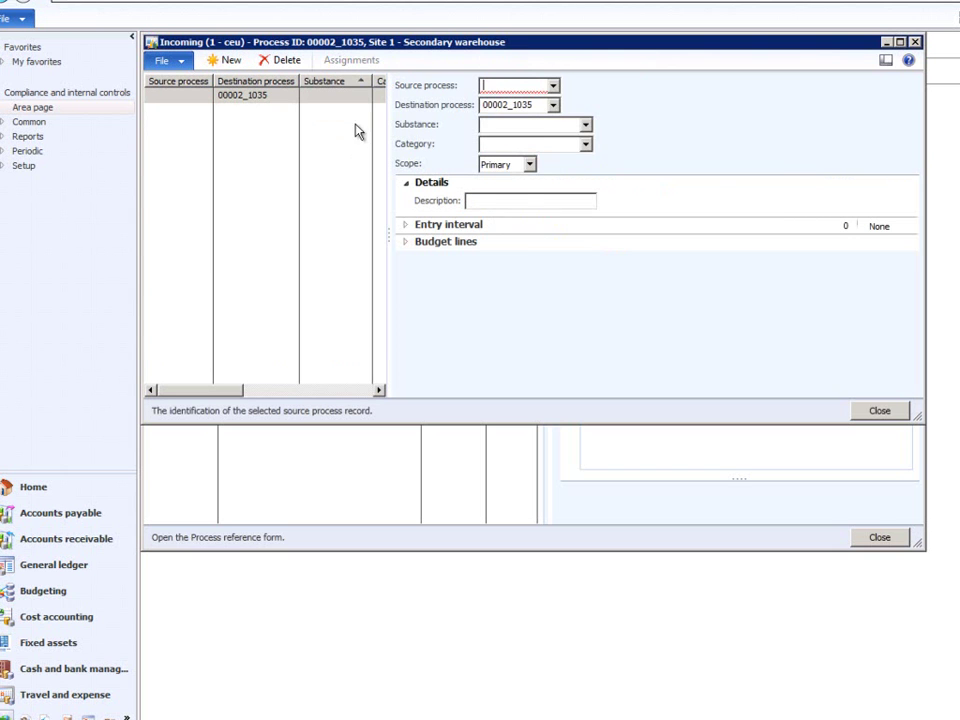
click(553, 86)
scroll(625, 185, down, 3)
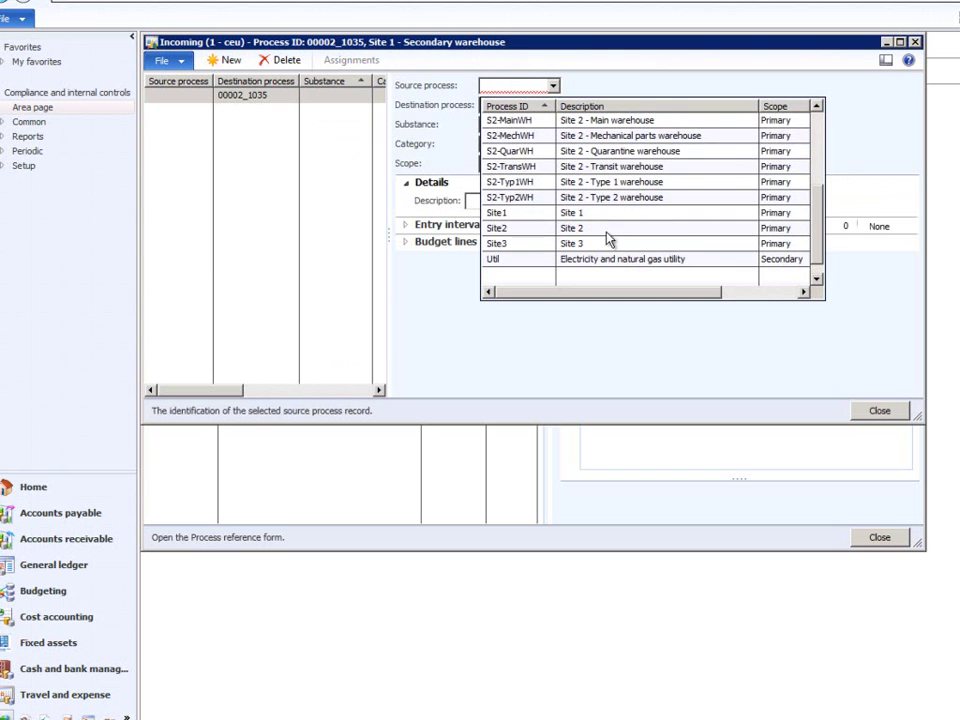
click(548, 264)
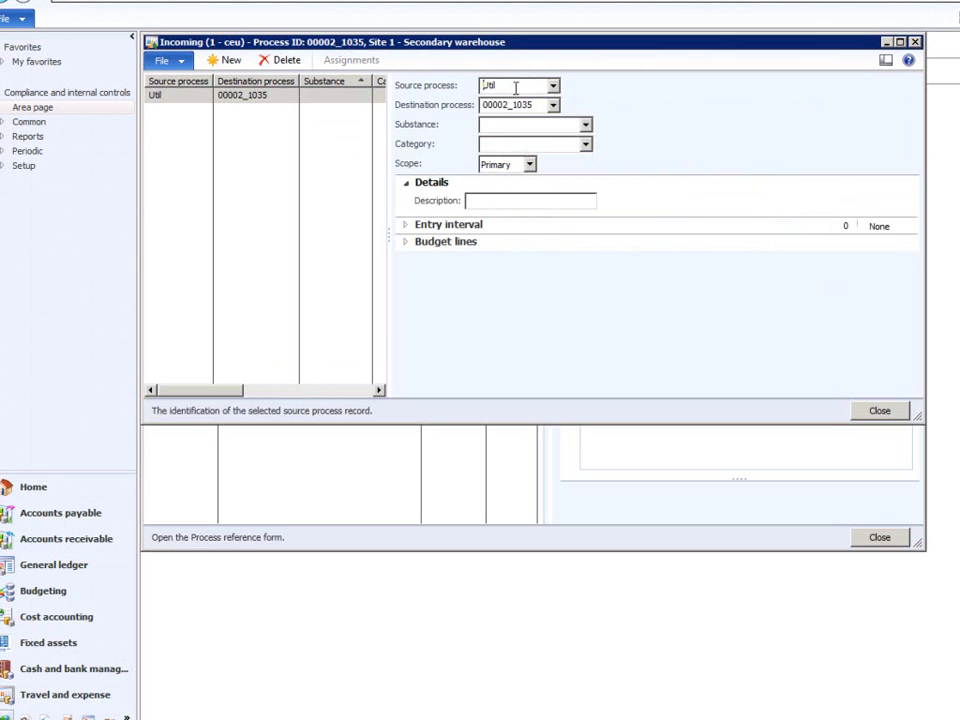
click(586, 124)
click(545, 219)
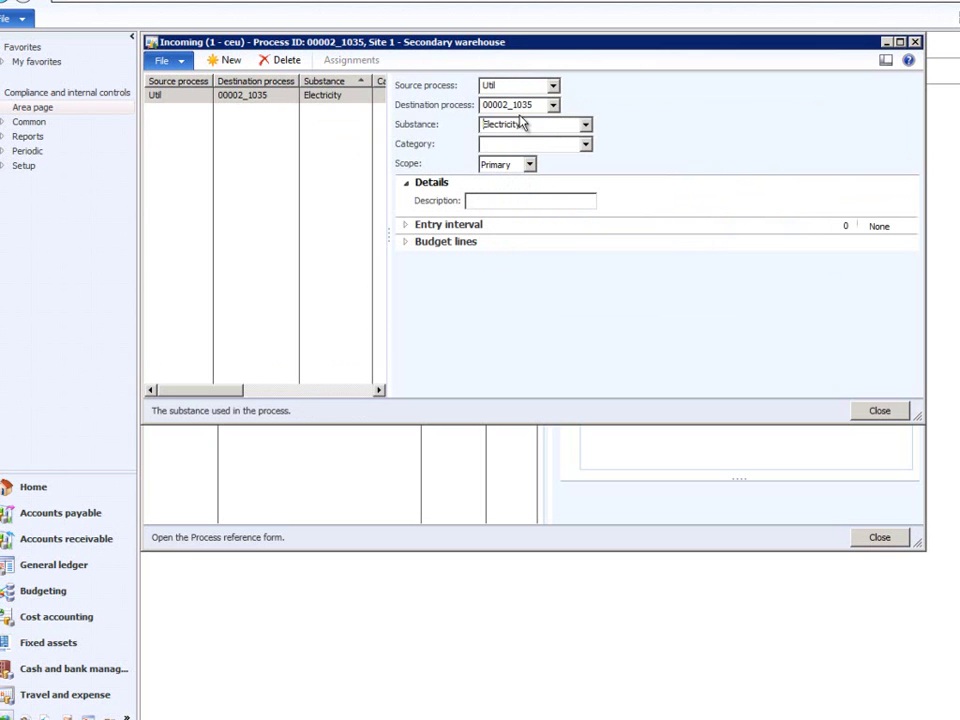
Set the incoming electricity reference's scope to Secondary, then close the reference and environmental processes forms
click(530, 166)
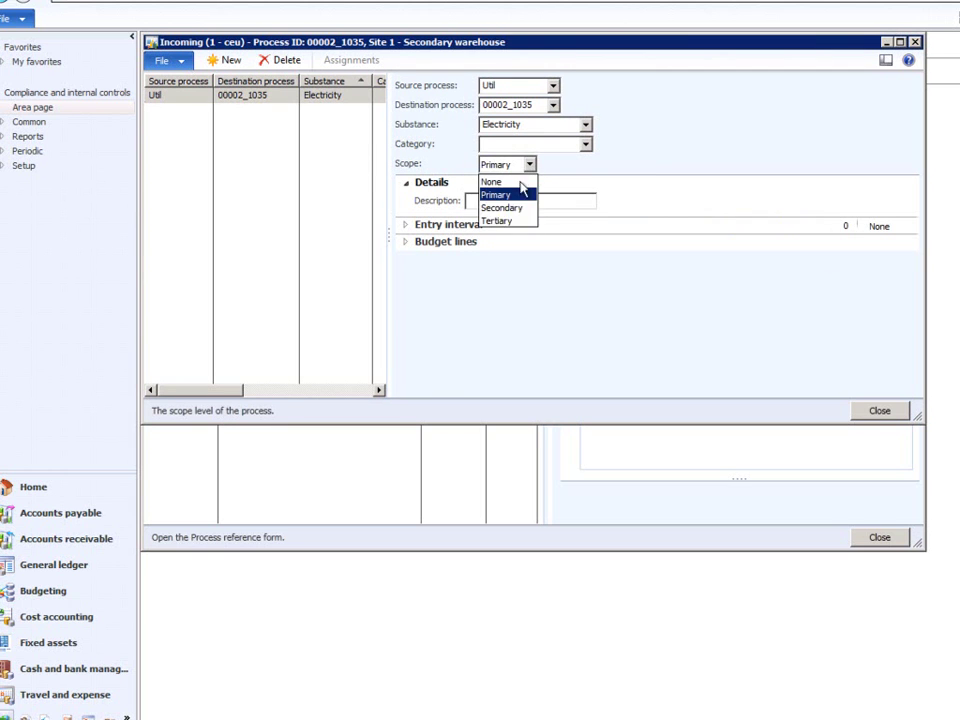
click(520, 208)
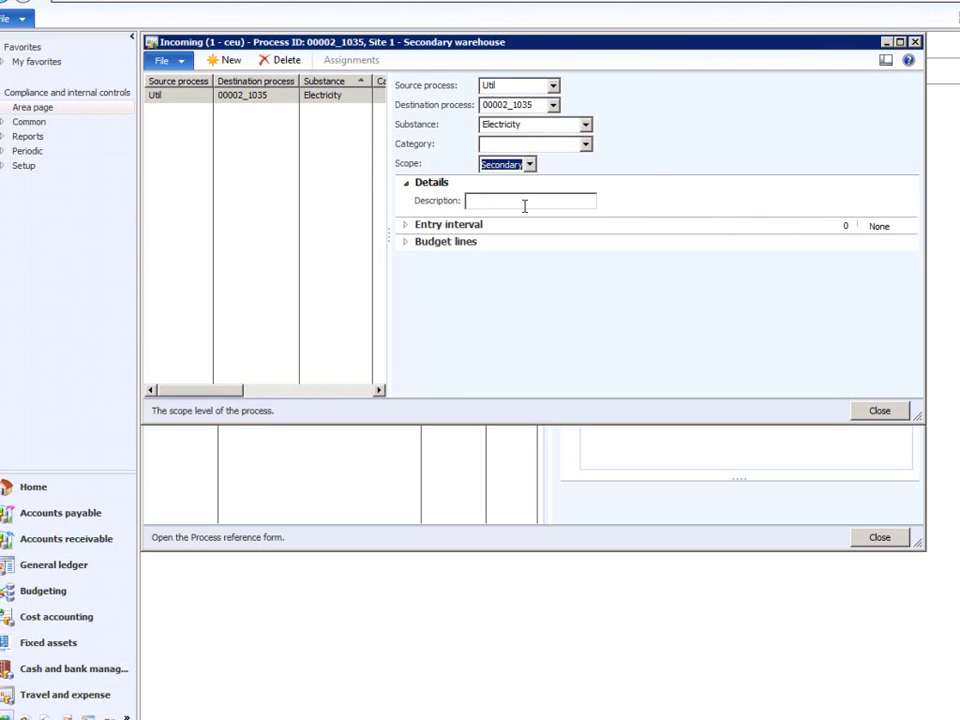
click(530, 165)
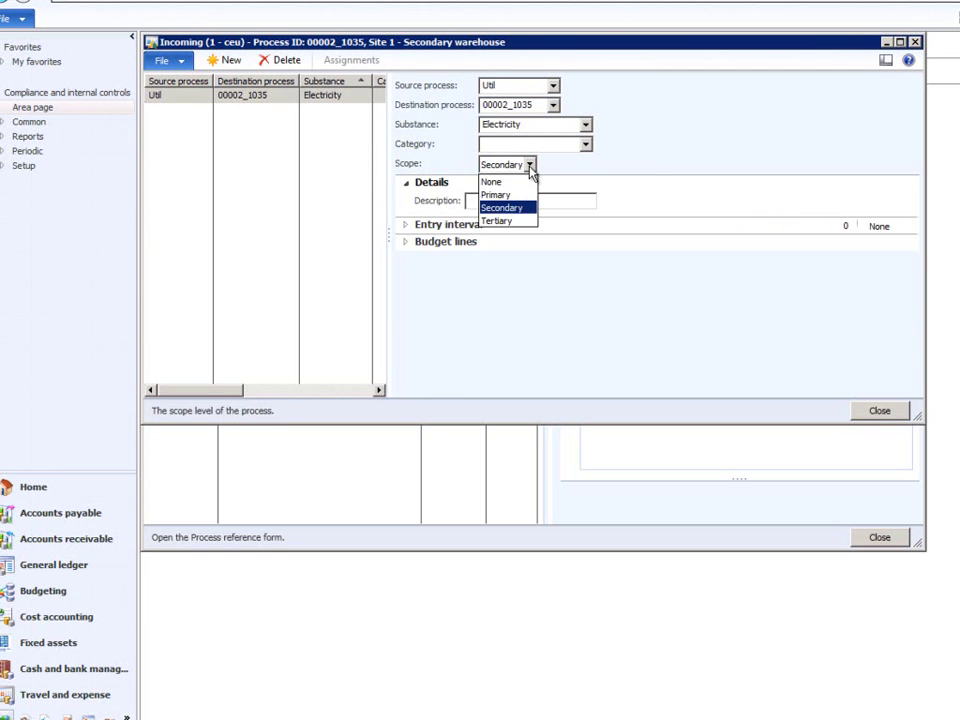
click(530, 166)
click(531, 200)
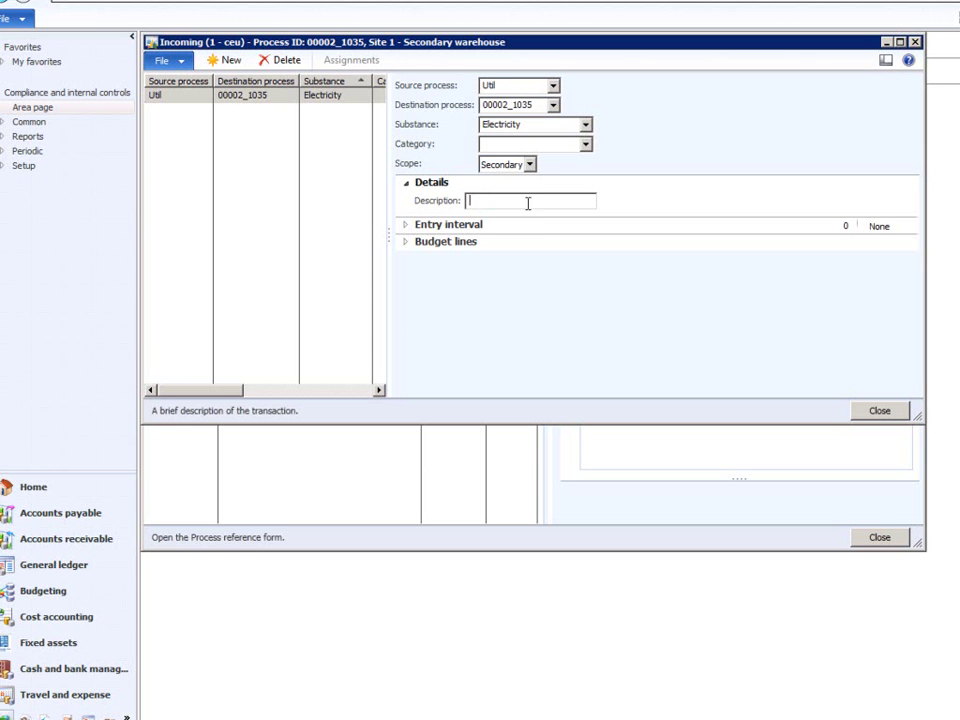
click(880, 411)
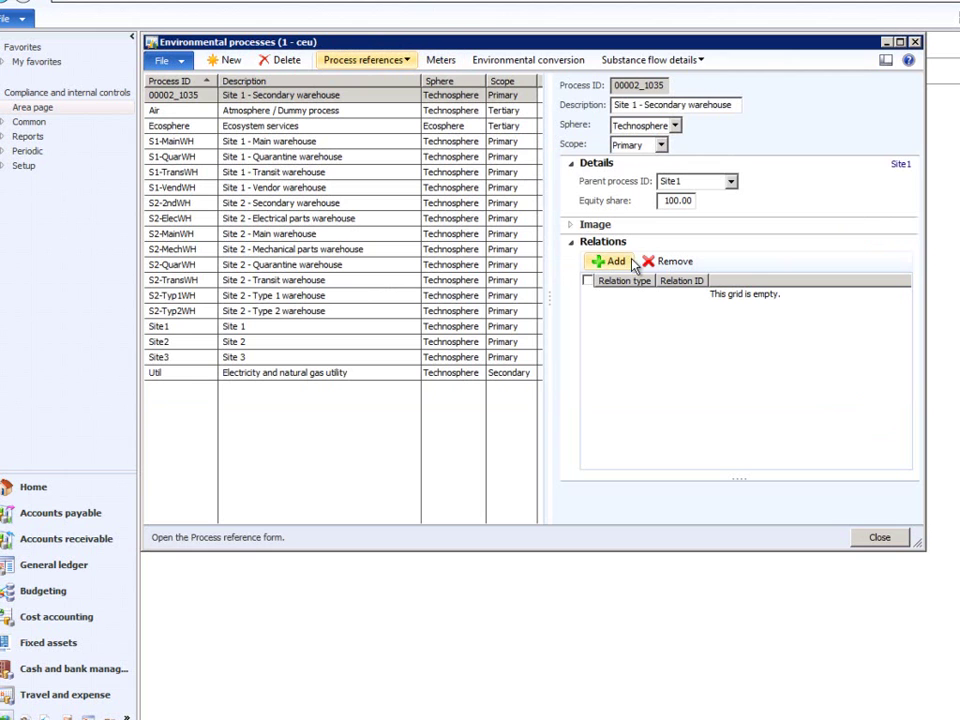
click(886, 541)
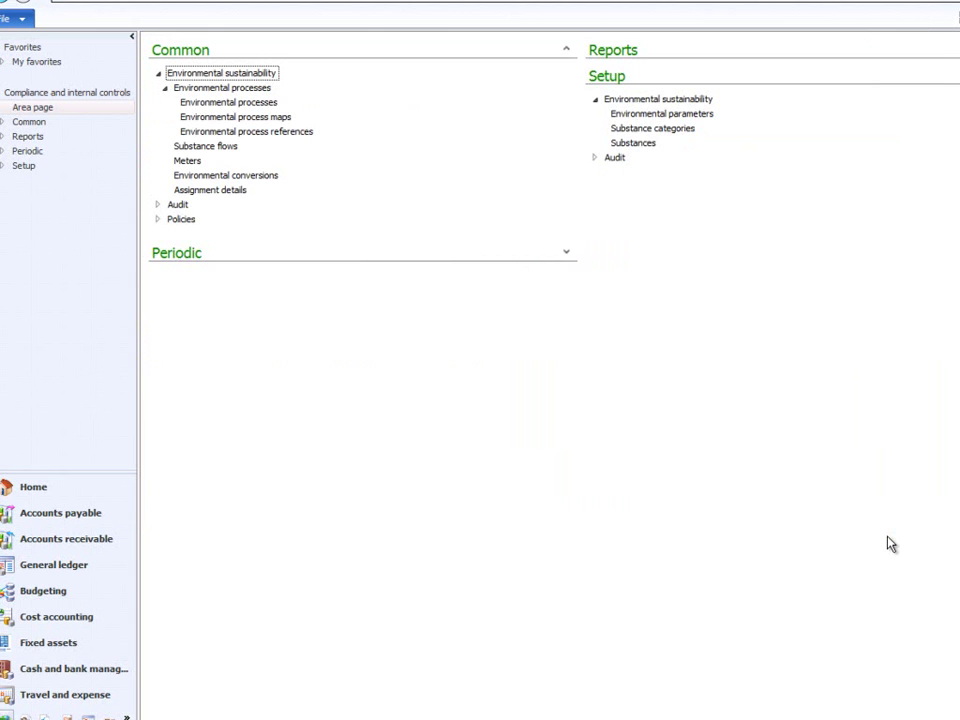
Add the Site 1 - Secondary warehouse process to the selected processes in the Site 1 process map's query
click(287, 117)
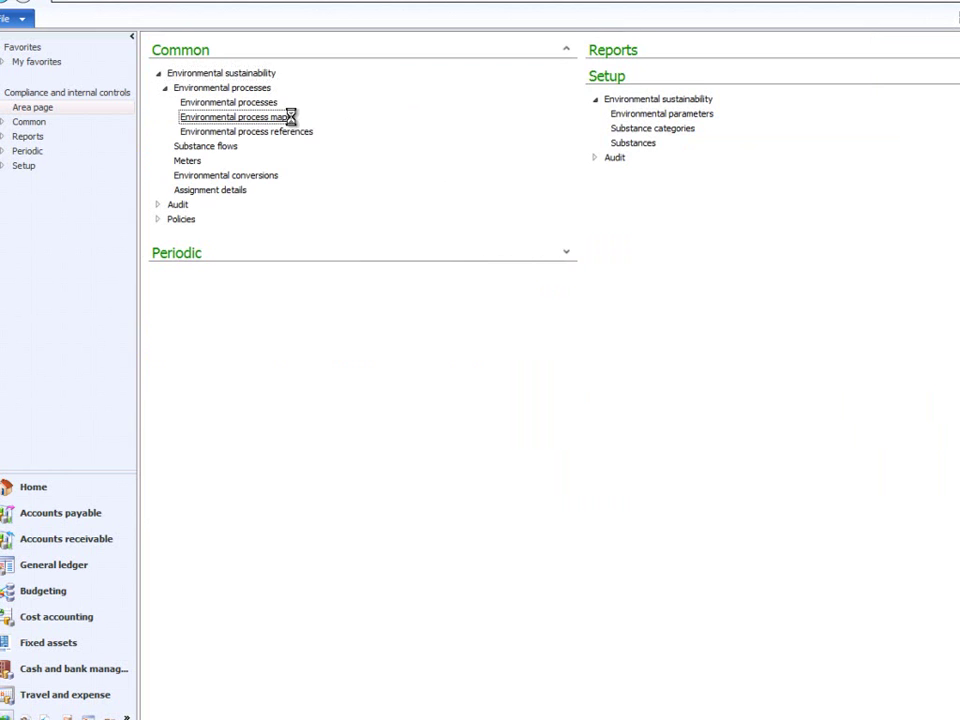
click(373, 60)
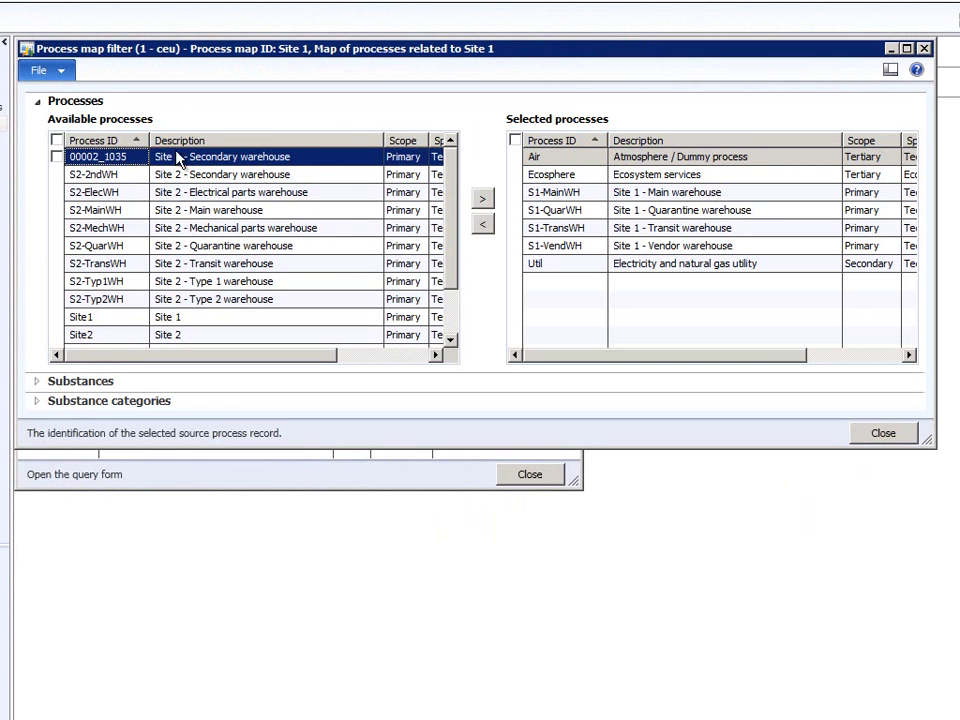
click(482, 199)
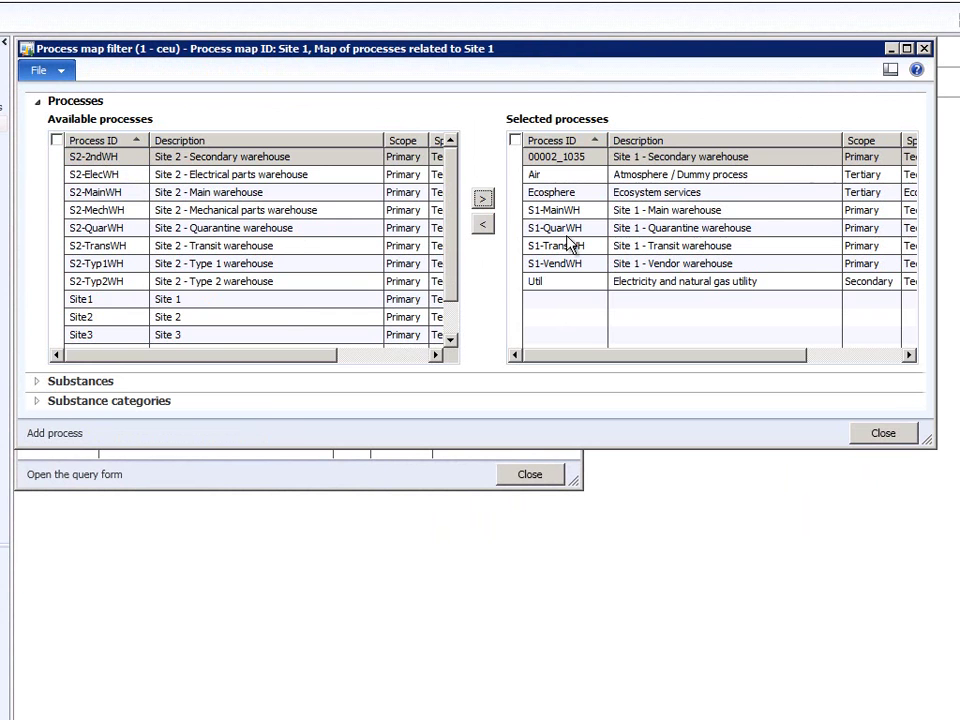
click(884, 433)
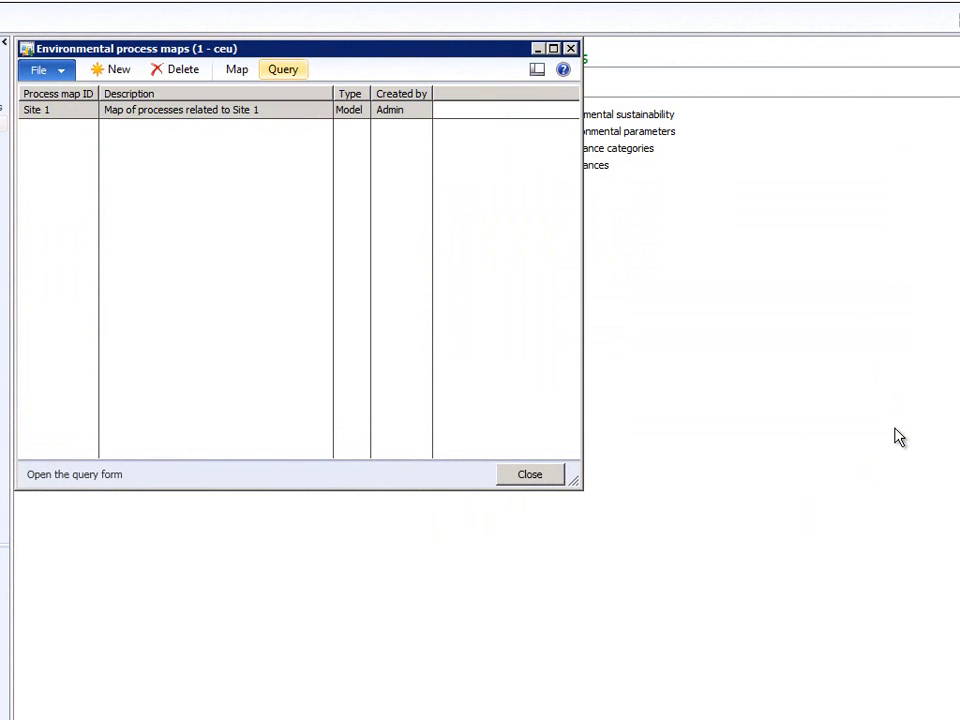
Open the Site 1 process map and arrange the warehouse processes in a staggered column, with Site 1 - Secondary warehouse beneath Vendor warehouse
click(248, 74)
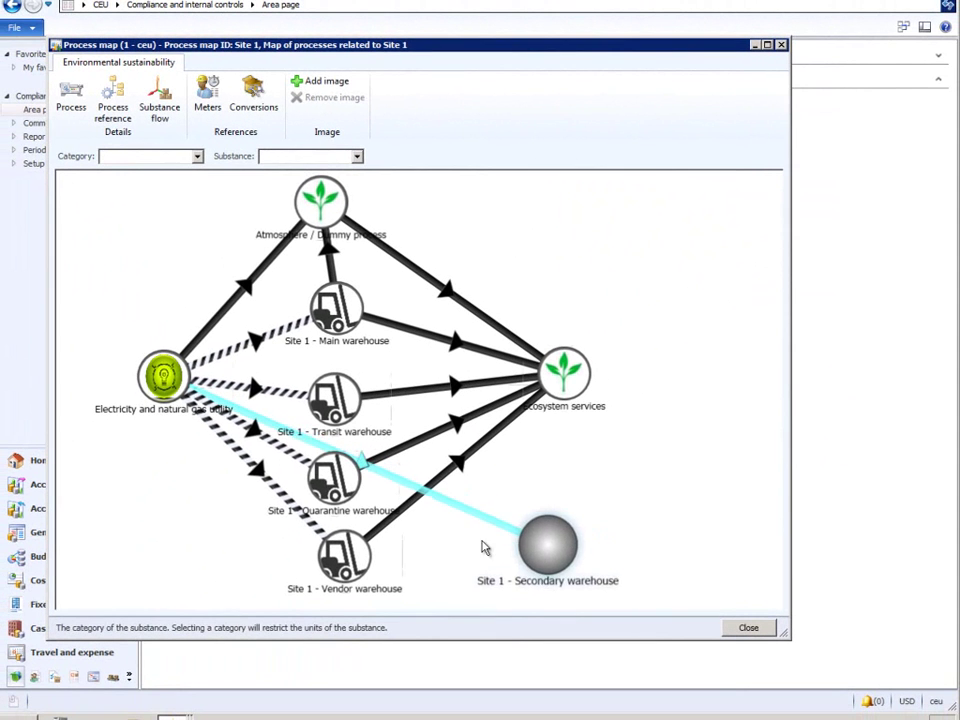
drag(386, 508, 295, 568)
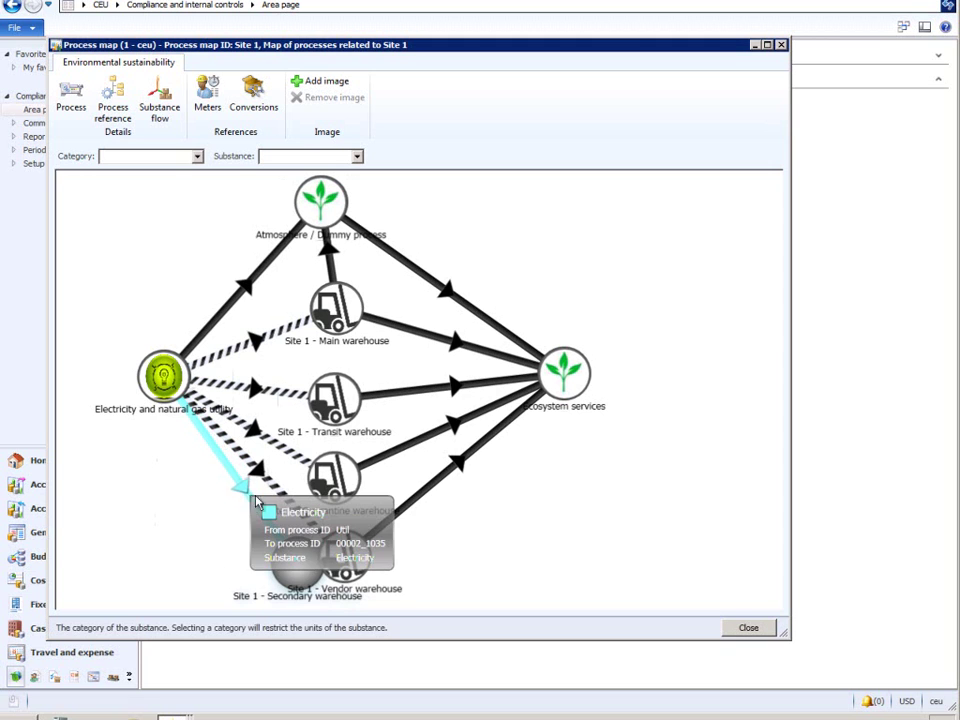
mouse_move(284, 502)
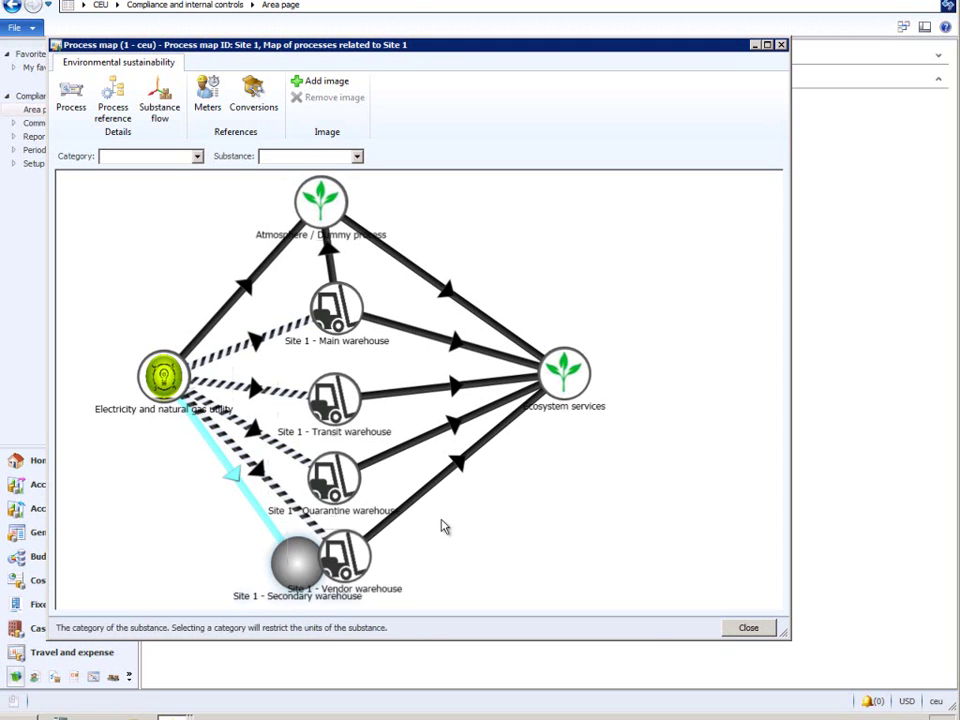
drag(338, 356, 331, 350)
drag(332, 400, 358, 374)
drag(325, 467, 301, 421)
drag(345, 560, 358, 515)
mouse_move(302, 572)
mouse_down()
mouse_move(323, 572)
mouse_move(311, 568)
mouse_up()
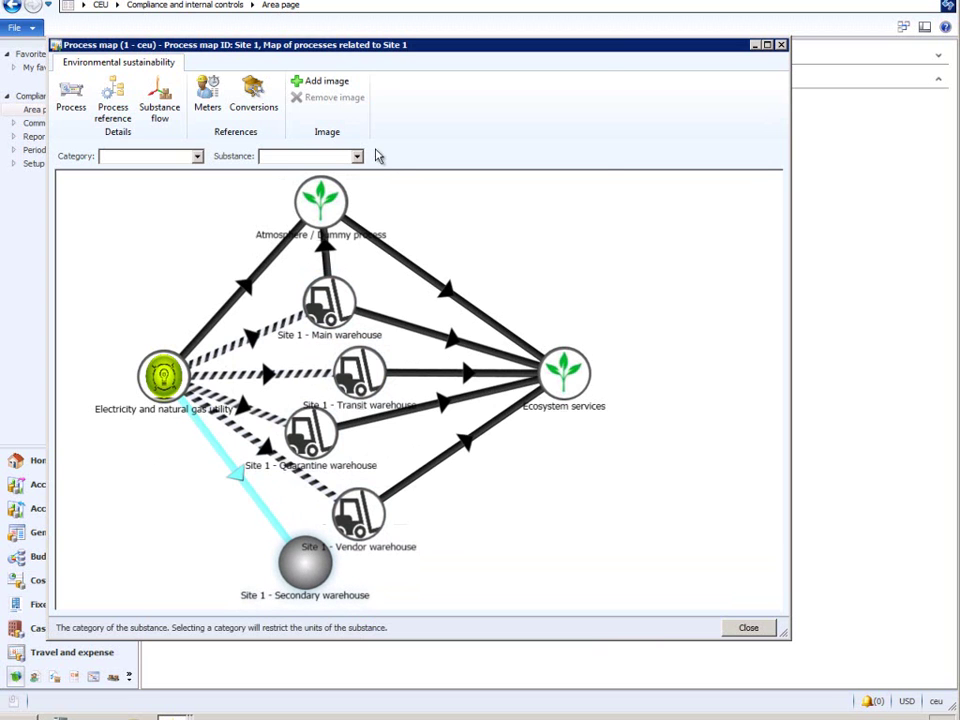
Add an image to the Site 1 - Secondary warehouse process, then close the process map
click(330, 81)
double_click(559, 213)
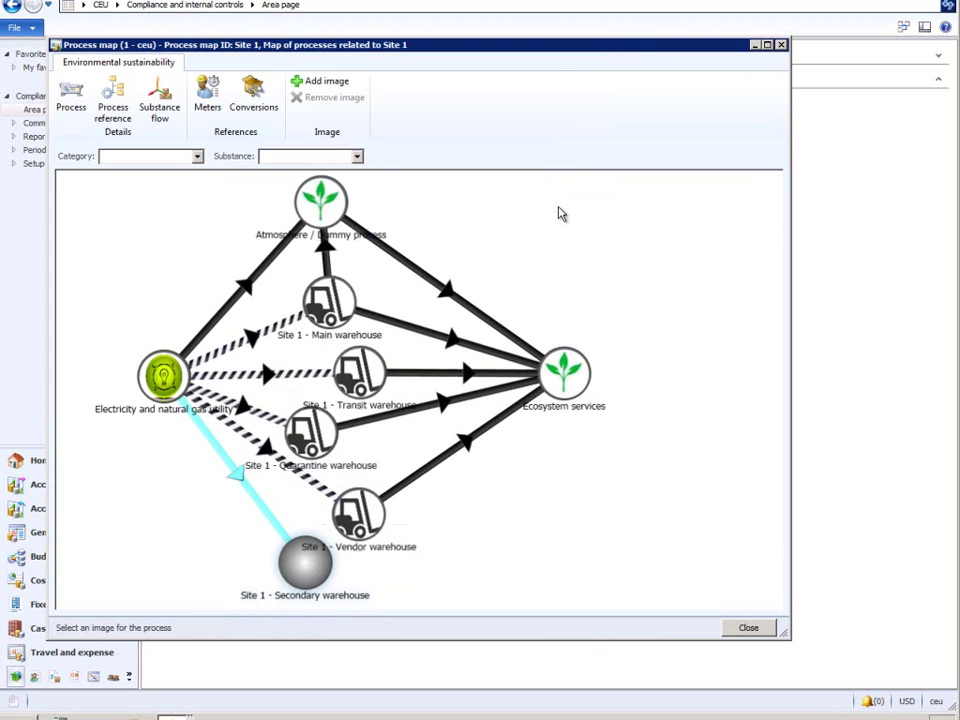
click(745, 627)
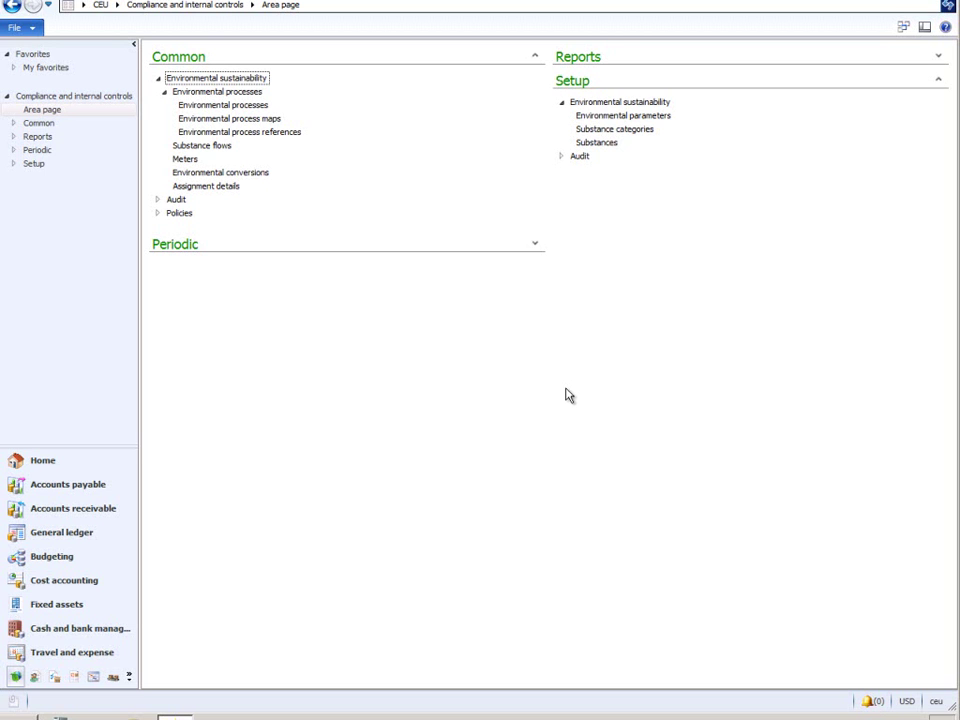
Create a new environmental process with the description Water utility
click(252, 105)
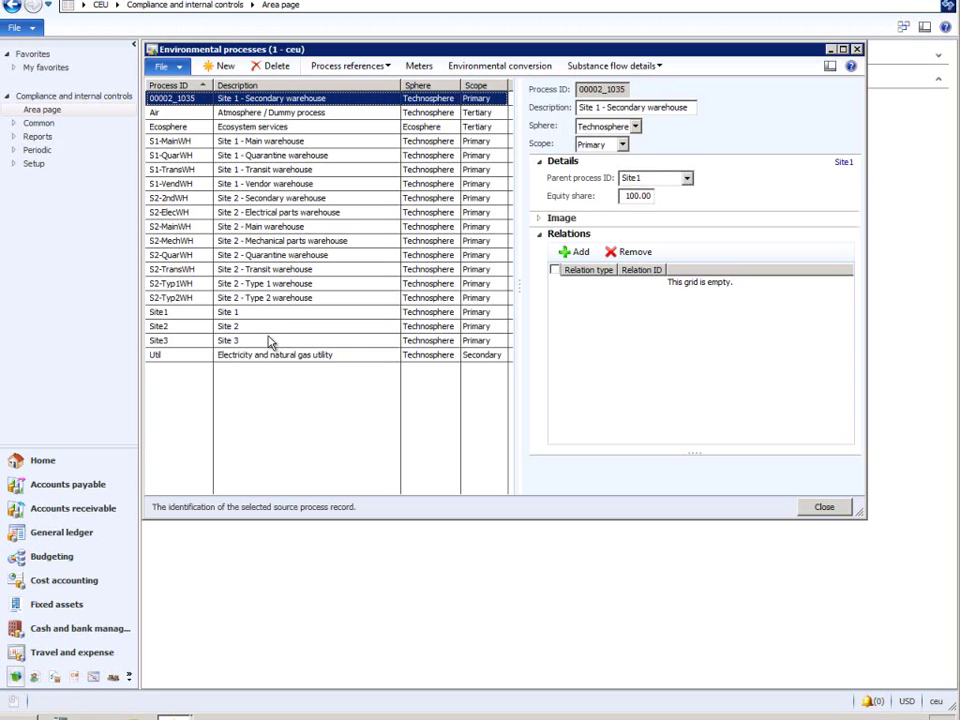
click(221, 66)
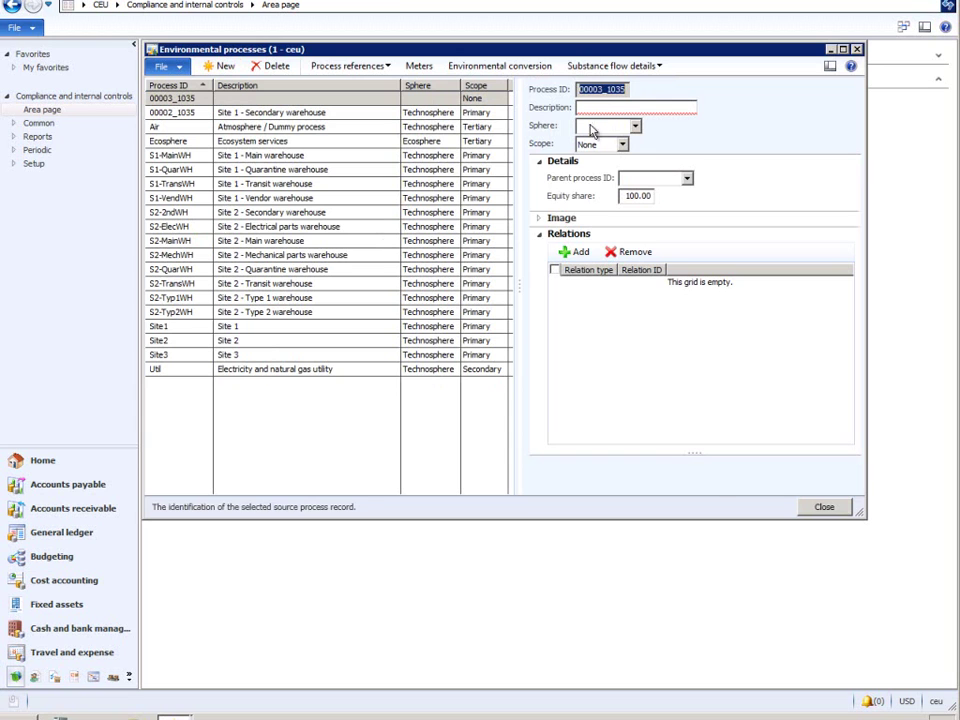
key(Tab)
text(W)
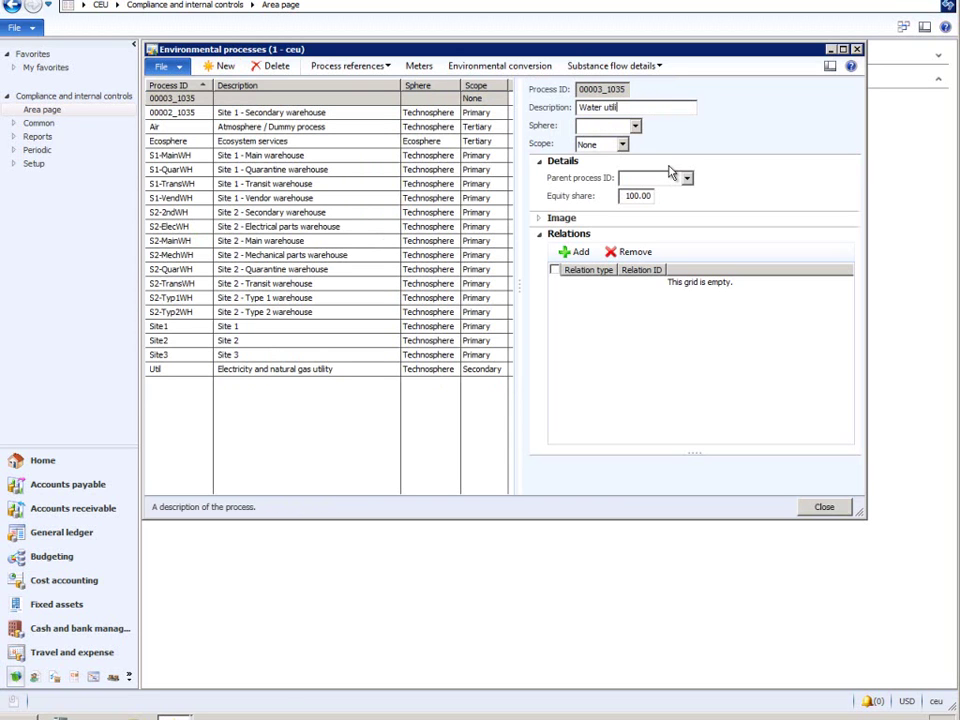
key(Tab)
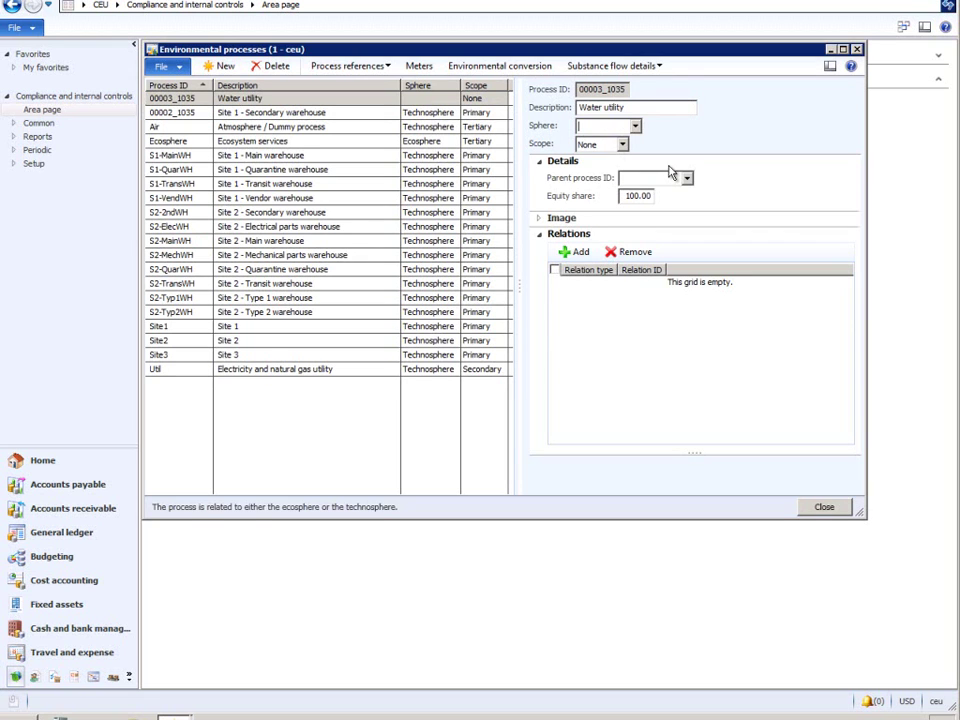
Set the Water utility process's sphere to Technosphere and its scope to Tertiary
click(635, 126)
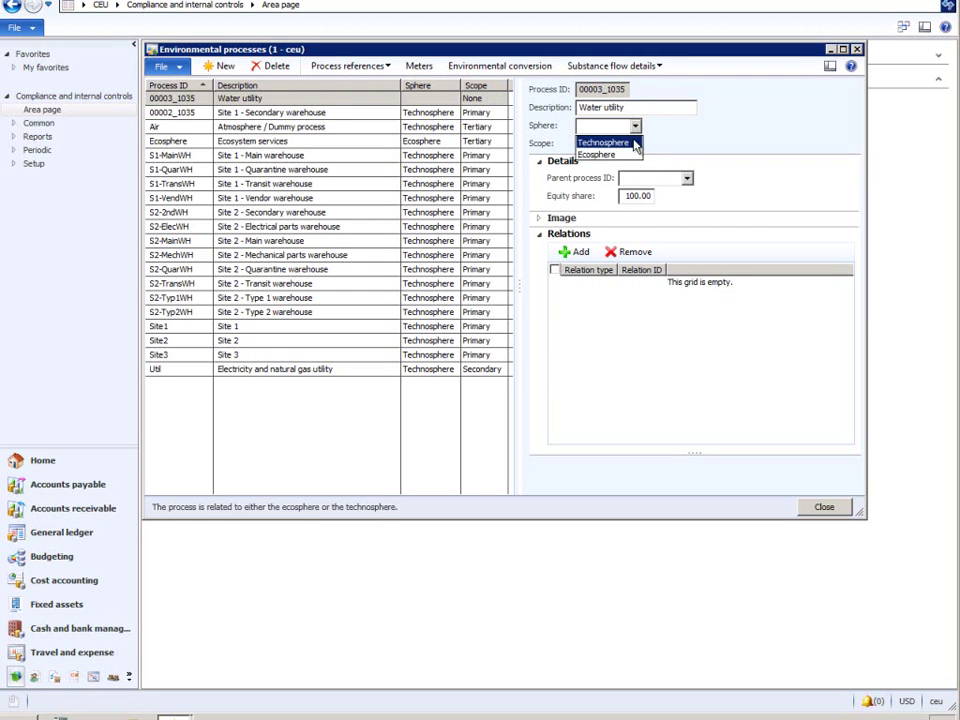
click(635, 145)
click(622, 145)
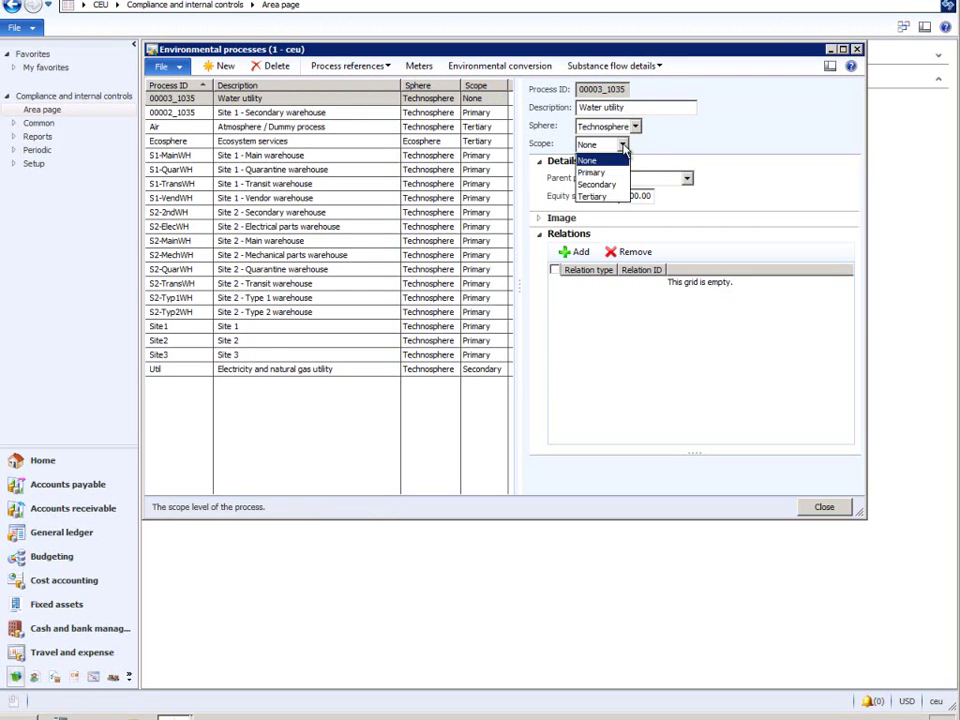
click(619, 196)
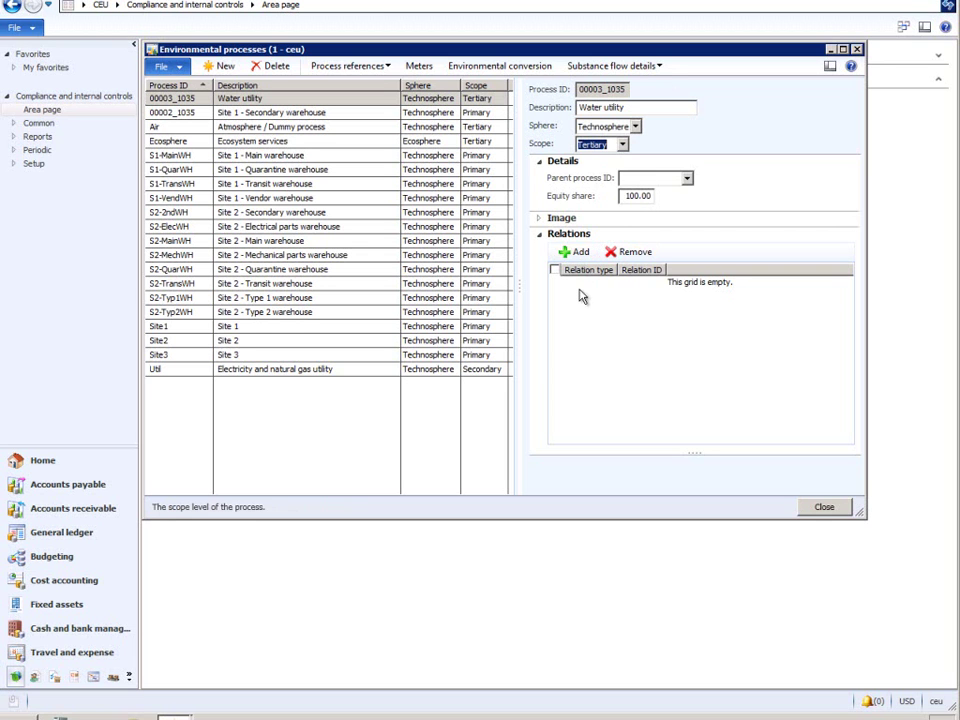
Add a Vendor relation to the Water utility process, select its vendor account as relation ID, and close the environmental processes form
click(575, 252)
click(609, 284)
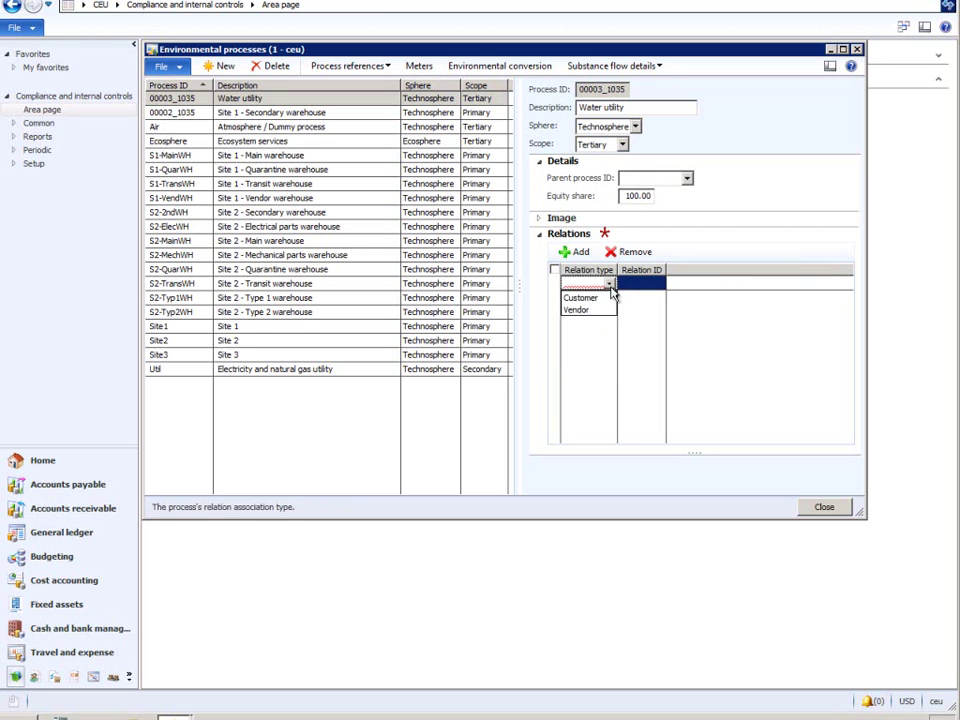
click(600, 312)
click(655, 286)
click(658, 283)
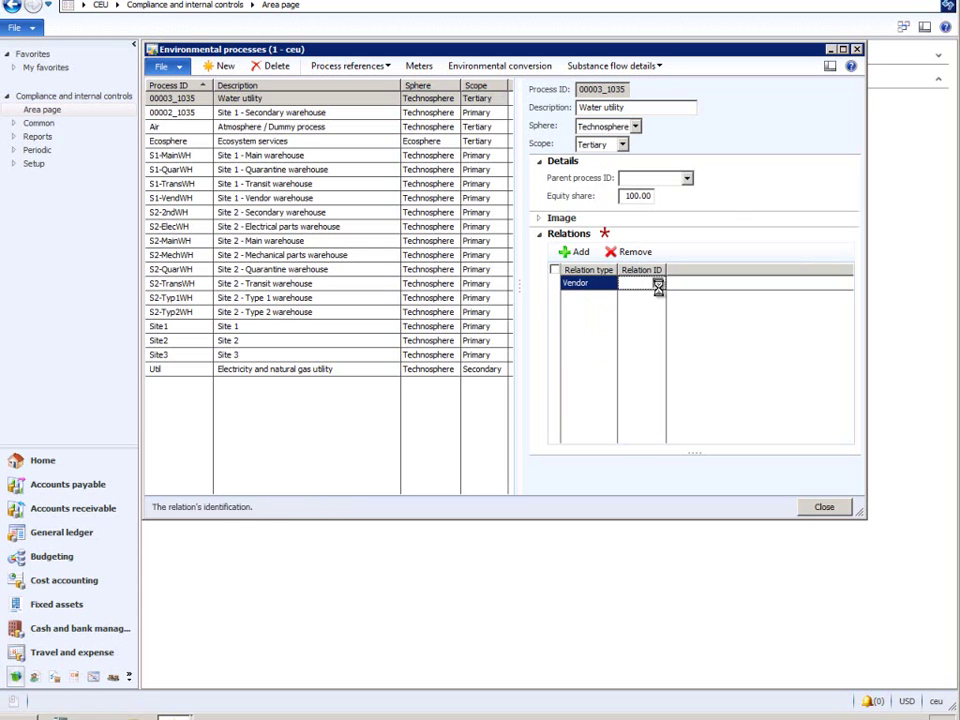
click(793, 429)
click(617, 302)
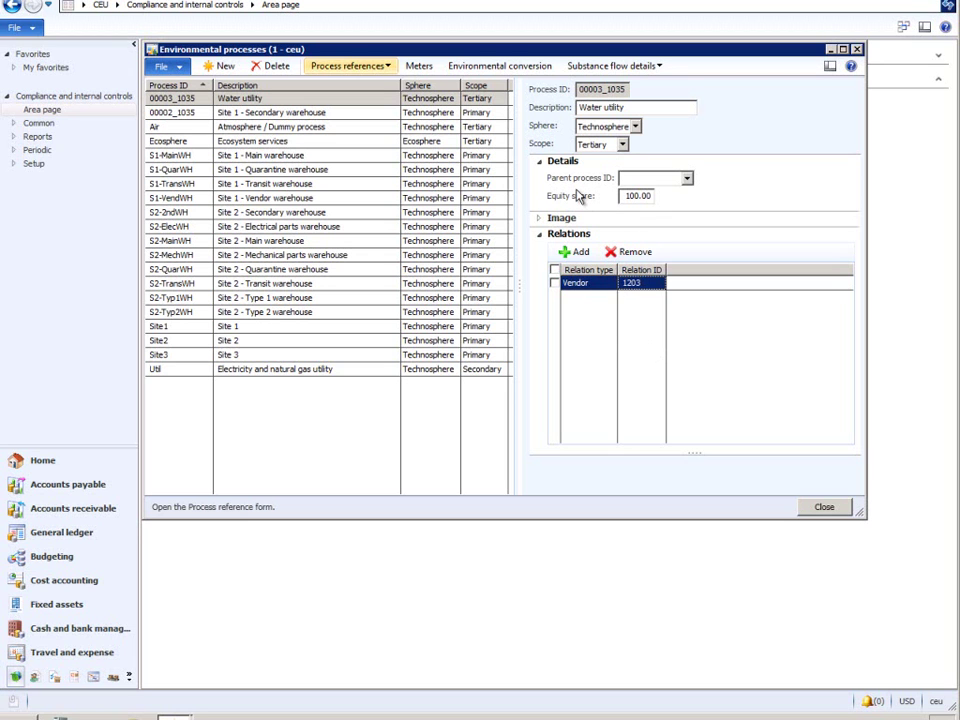
click(828, 510)
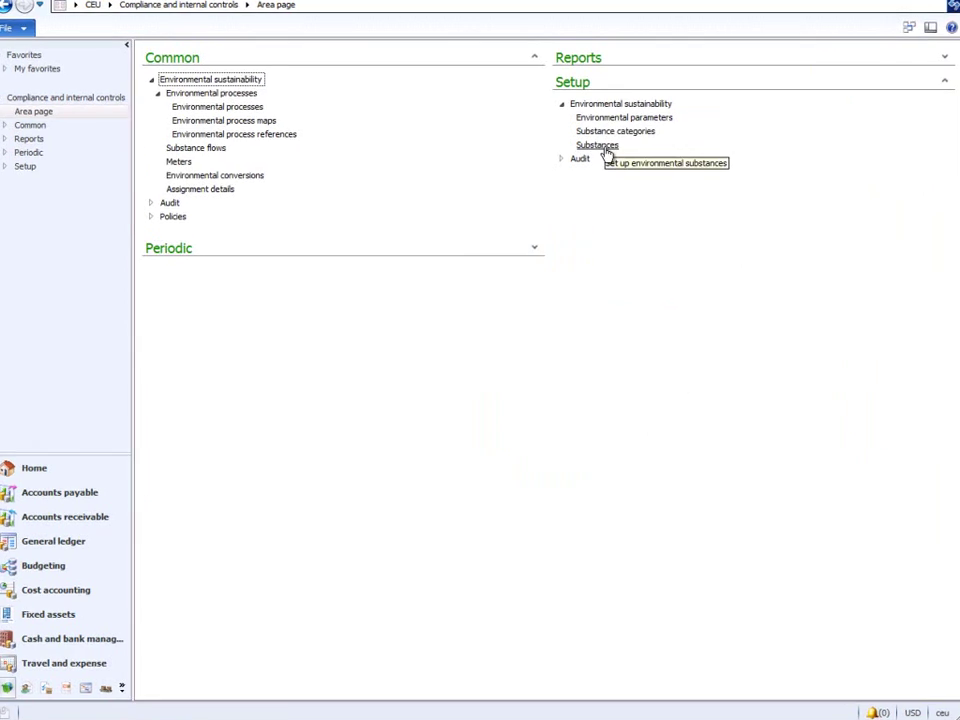
Create a new environmental substance named Water with the description Fresh water
click(605, 148)
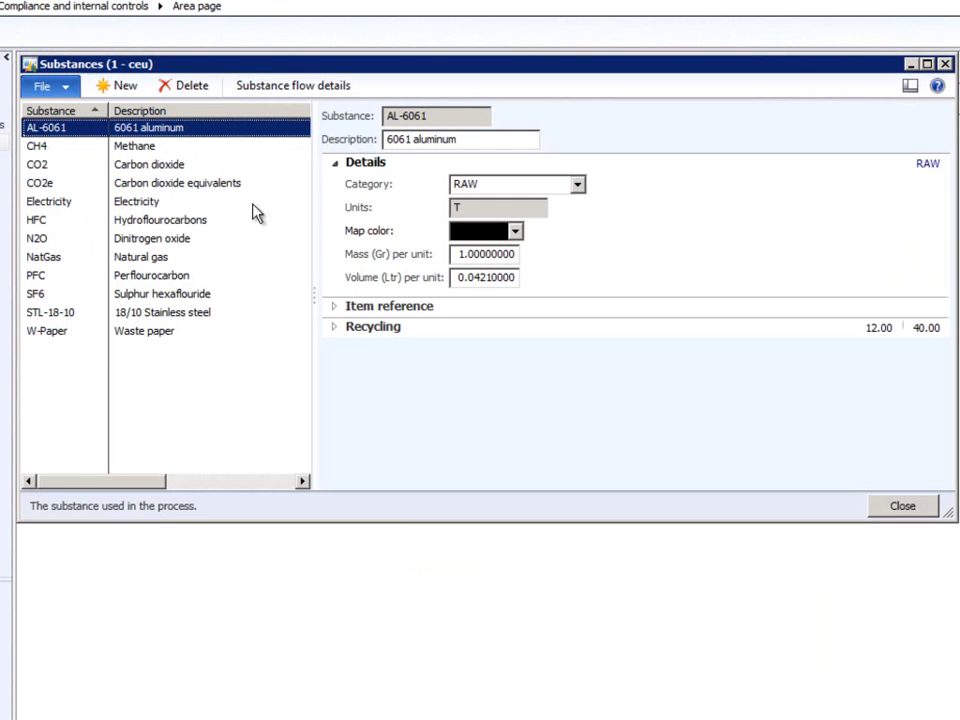
click(122, 87)
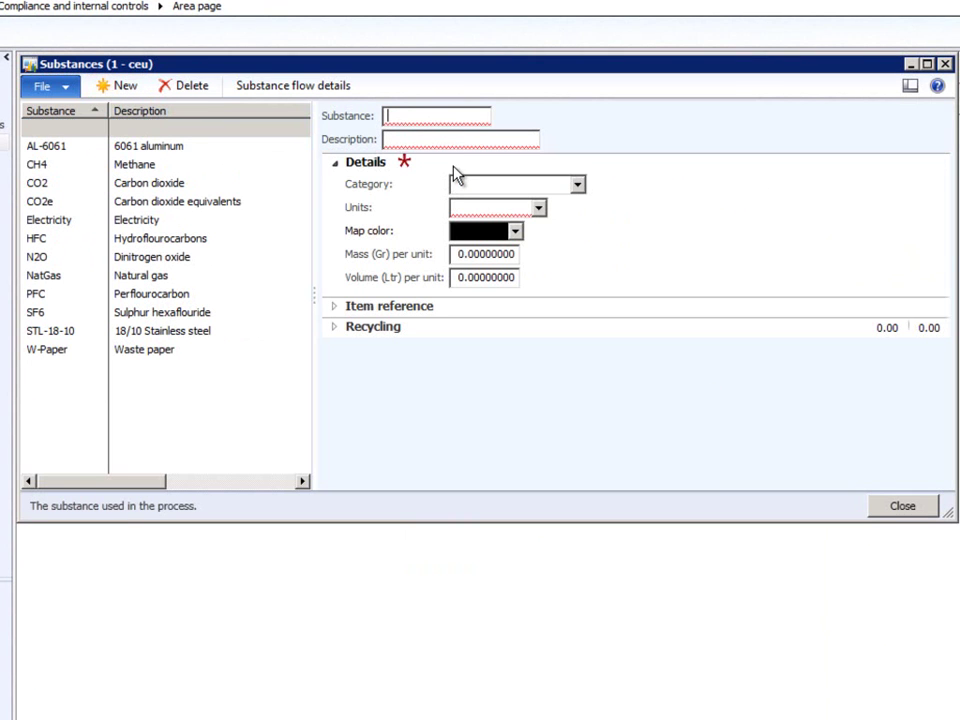
text(Water)
key(Tab)
text(Fresh water)
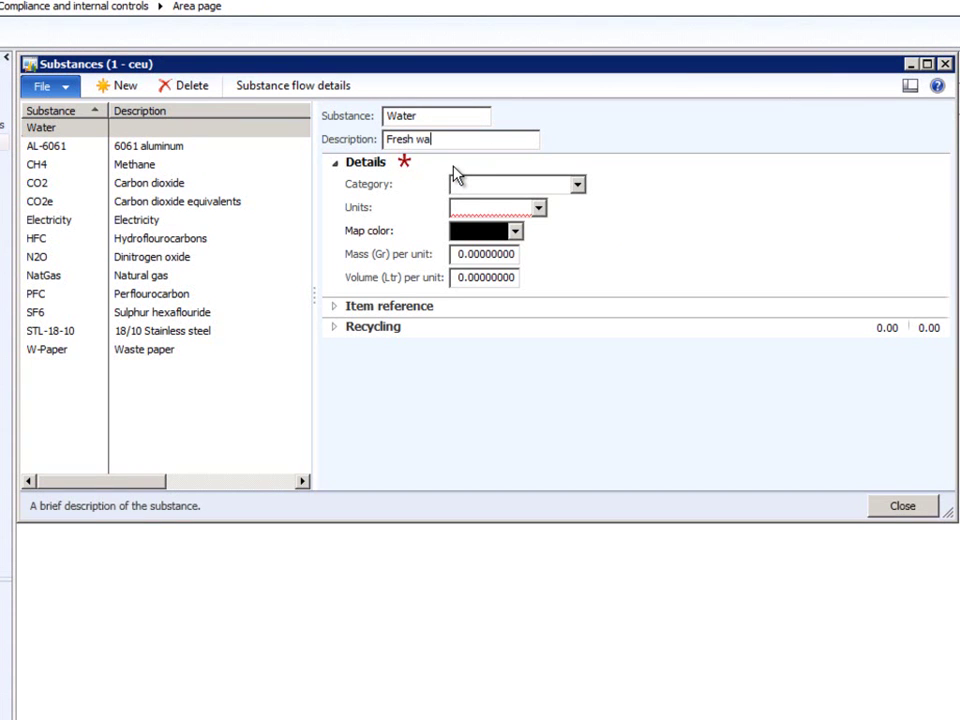
Set the Water substance's category to Water, its units to Gal and its map color to bright blue
click(577, 185)
click(514, 336)
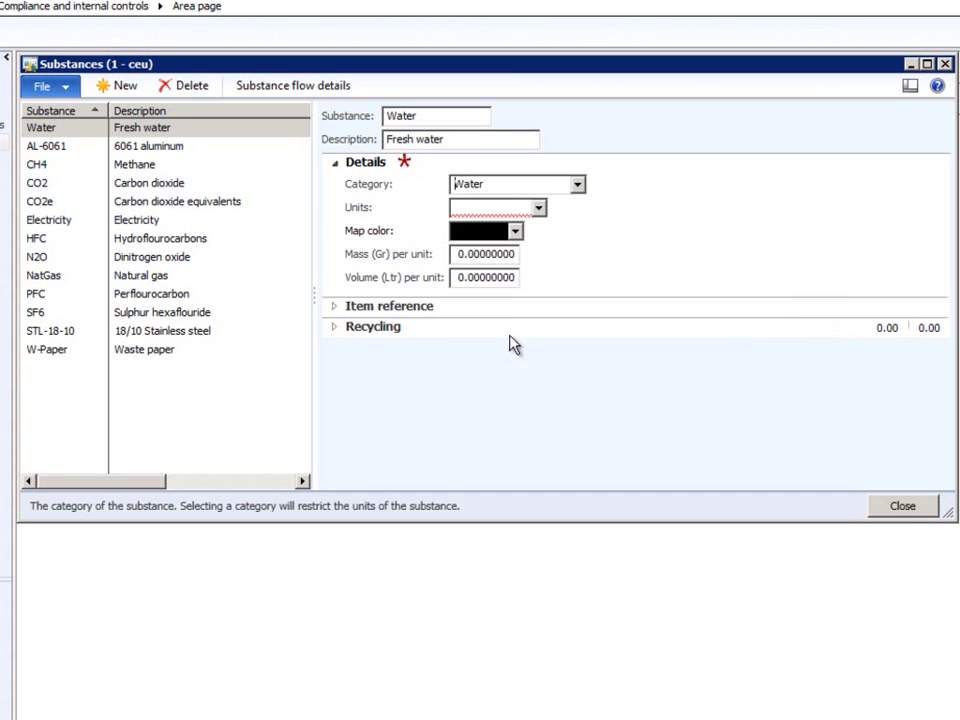
click(539, 210)
click(539, 210)
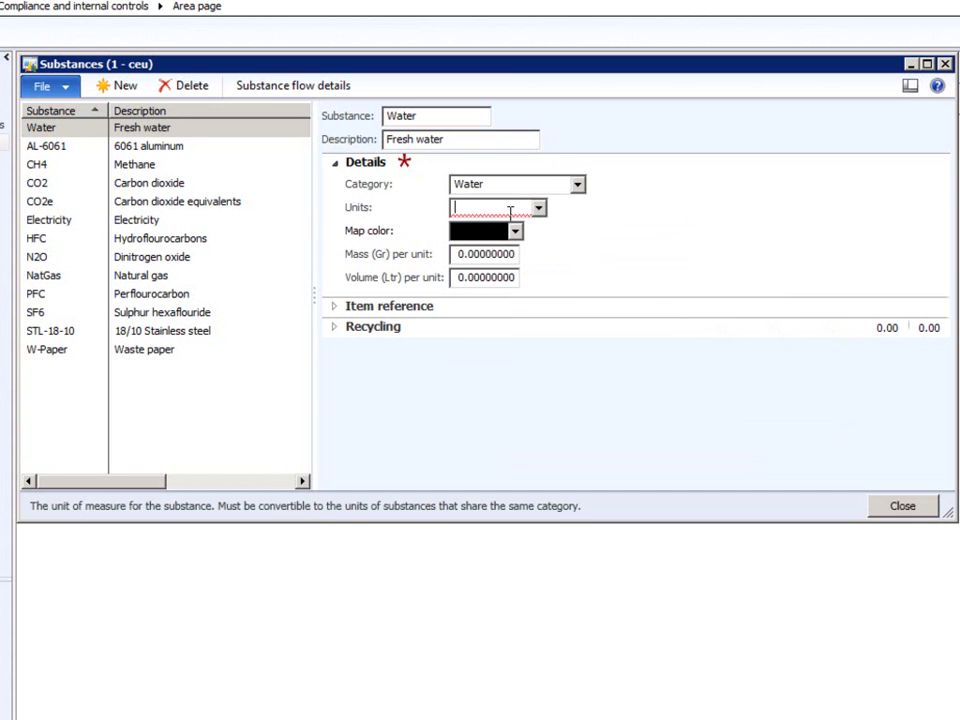
text(gal)
key(Tab)
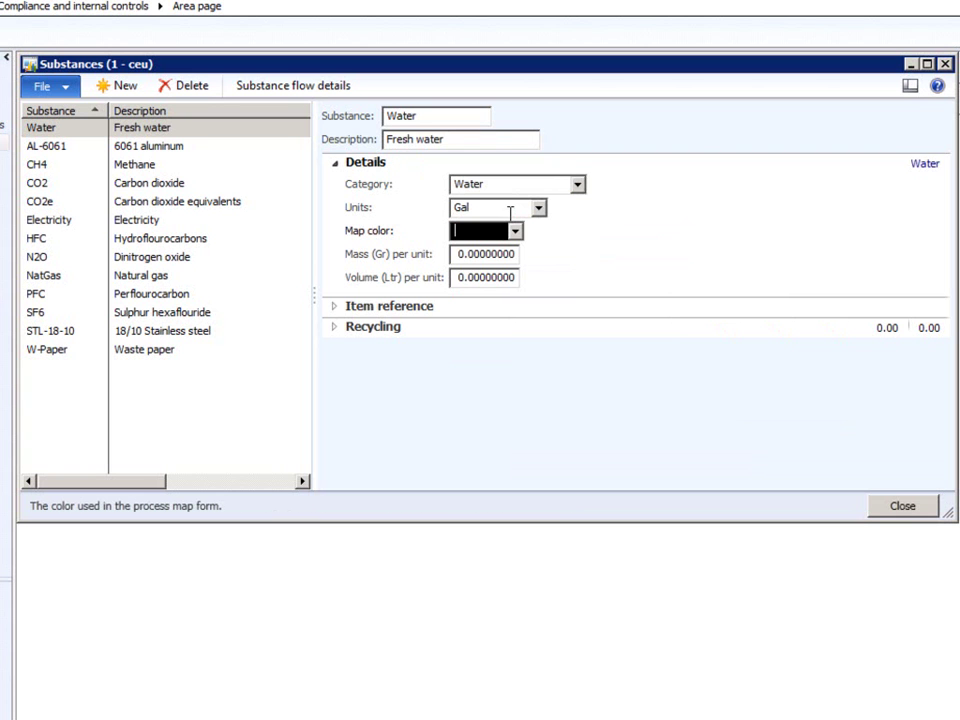
click(515, 231)
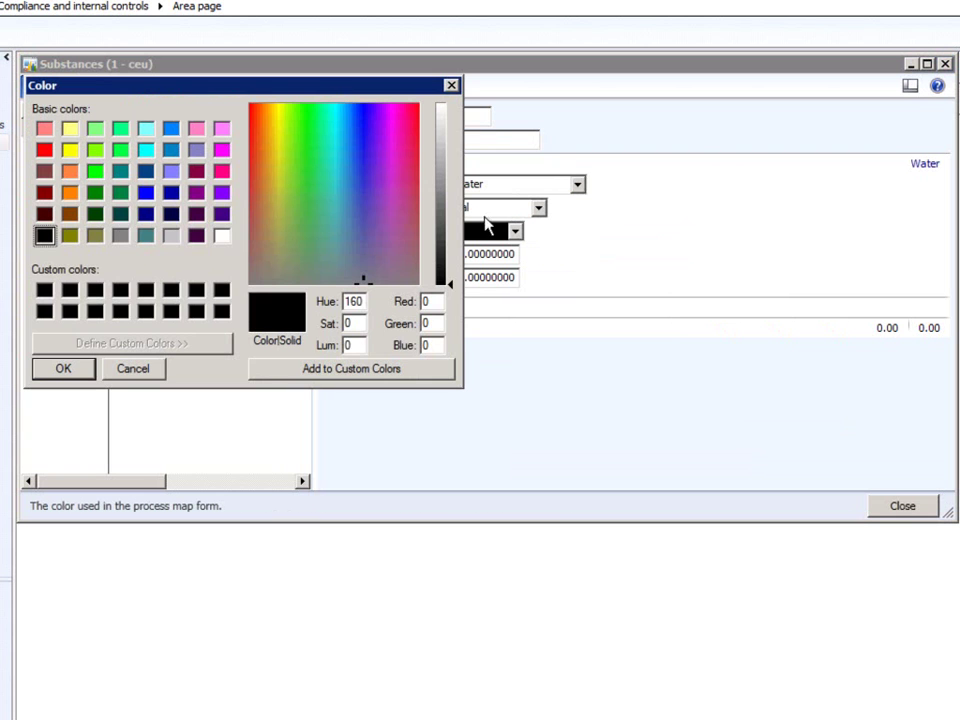
click(171, 128)
click(63, 369)
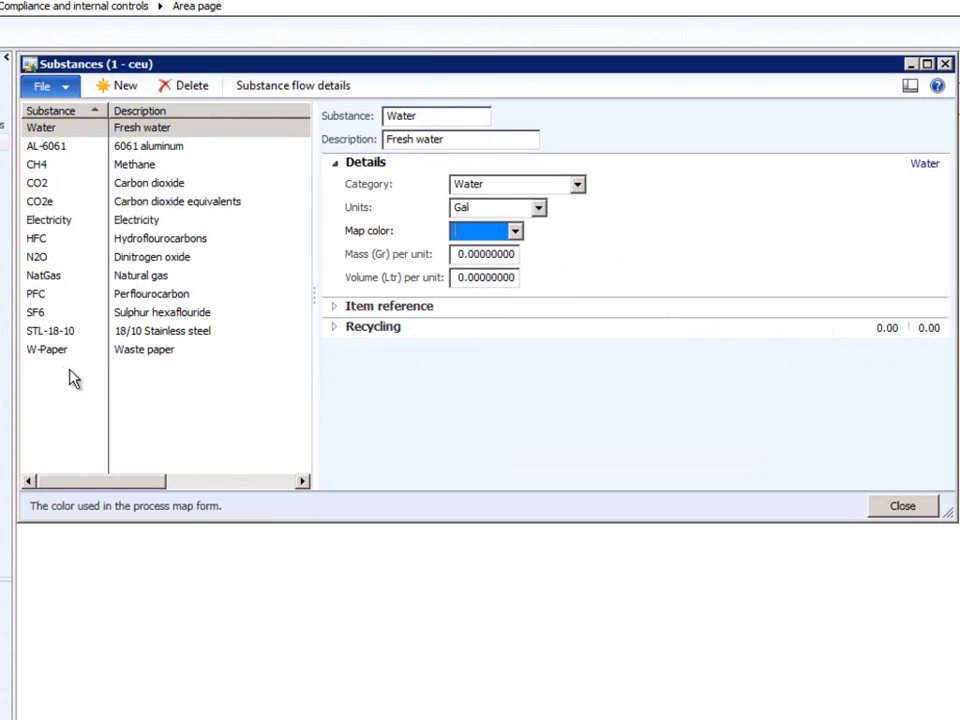
Create another substance named WasteWater with the description Wate water
click(122, 85)
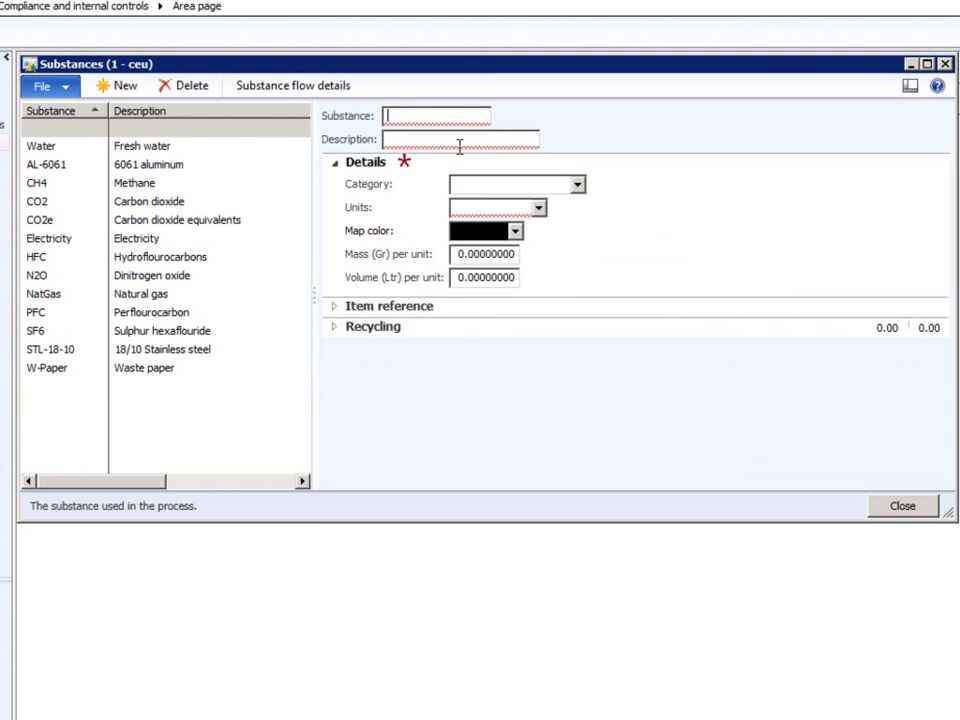
text(WasteWater)
key(Tab)
text(Wate water)
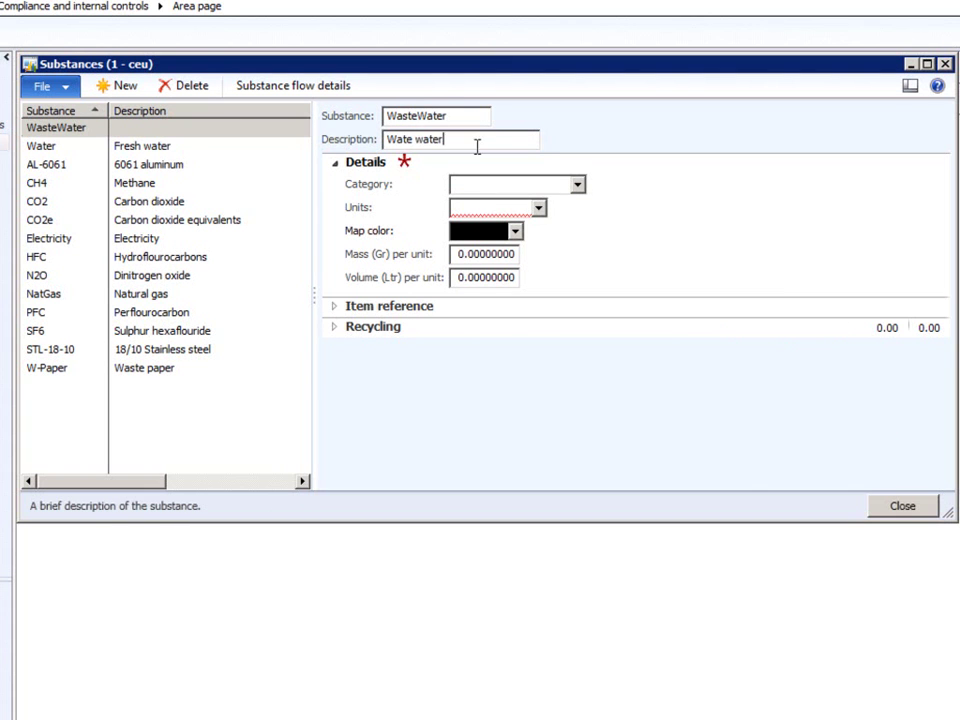
Set WasteWater's category to Water, its units to Gal and its map color to olive, then close the substances form
click(577, 184)
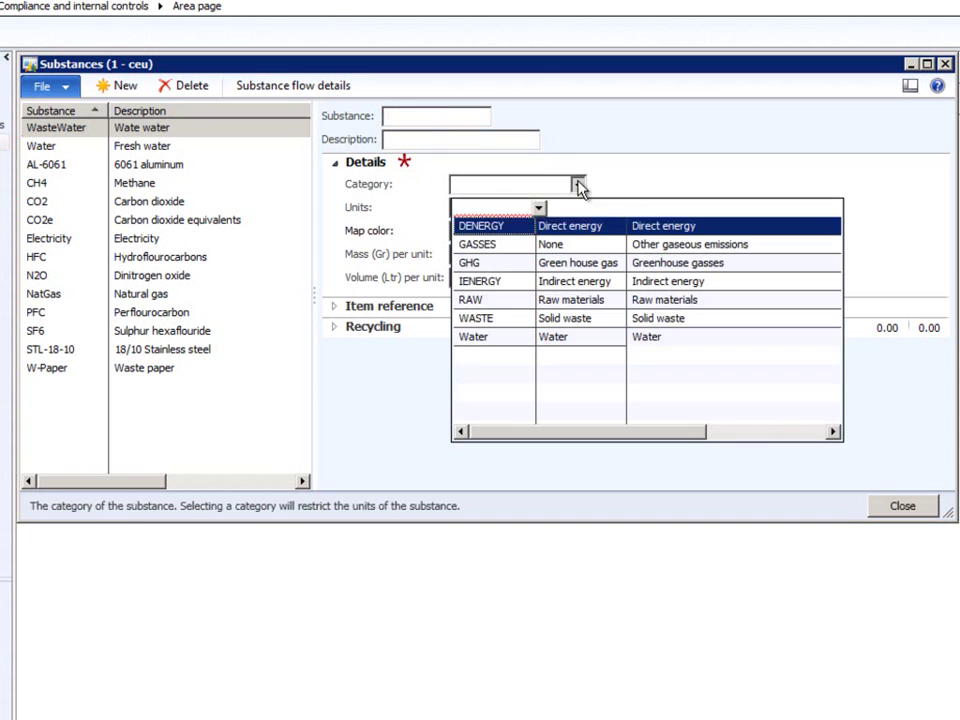
click(527, 338)
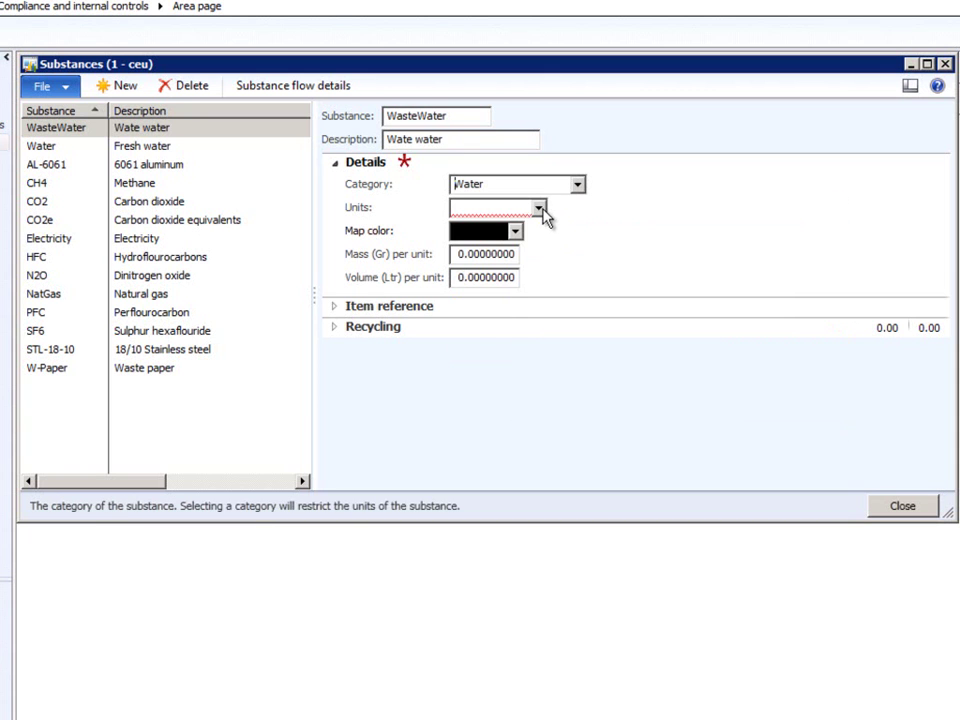
click(543, 212)
click(511, 207)
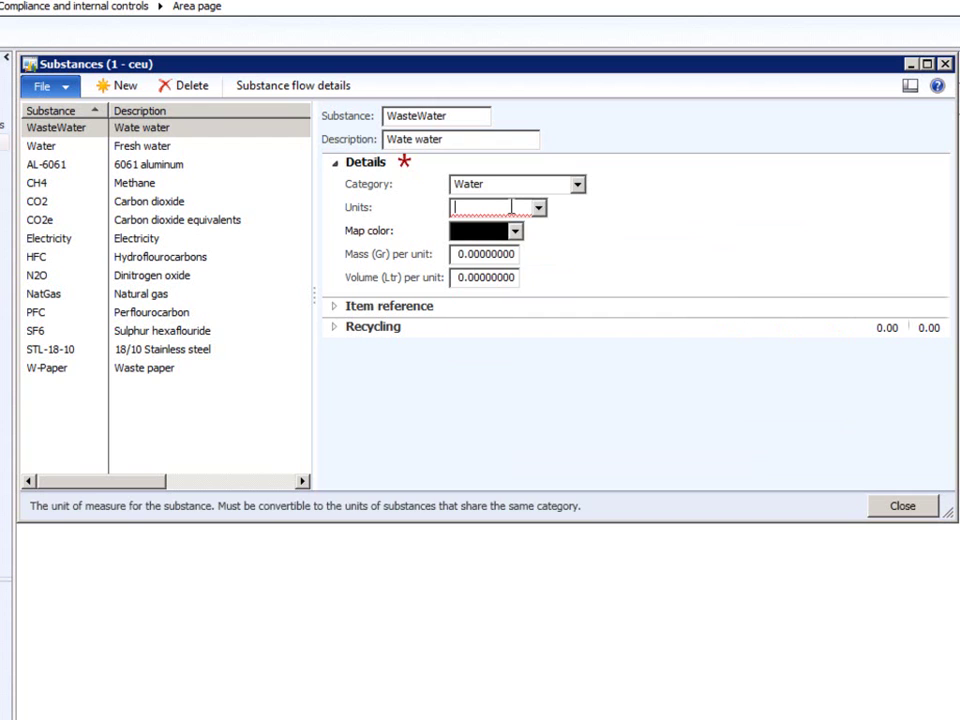
text(Gal)
key(Tab)
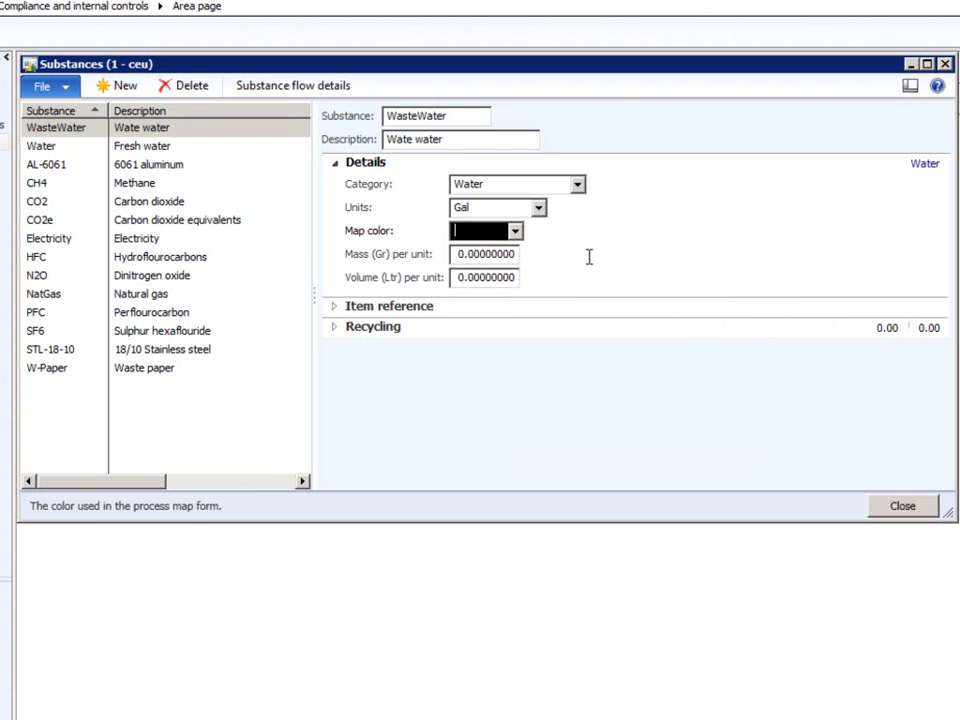
click(516, 233)
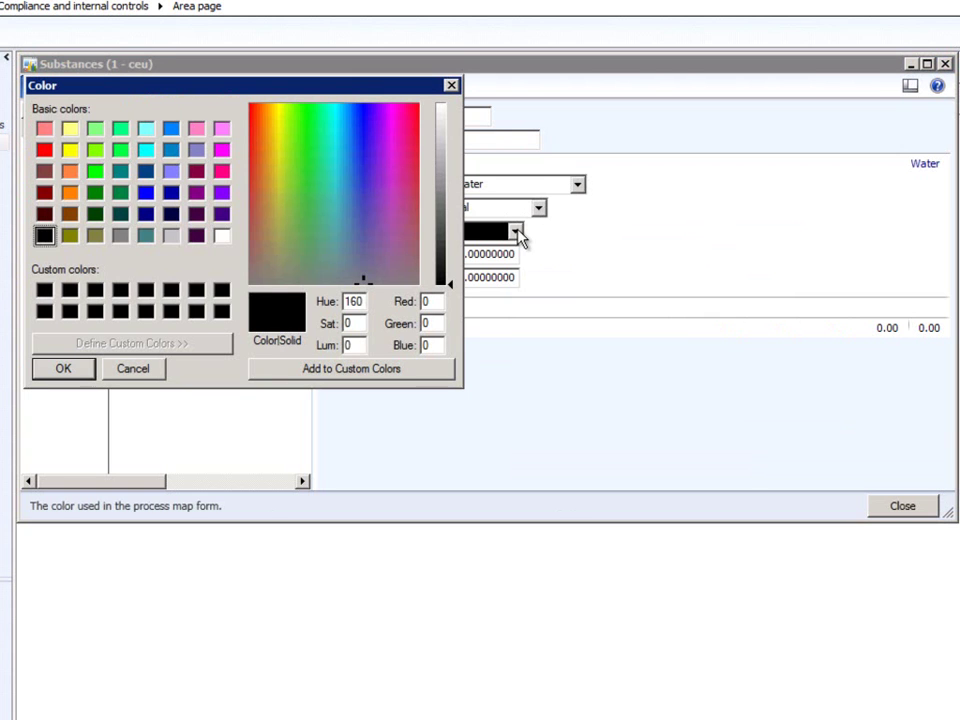
click(70, 236)
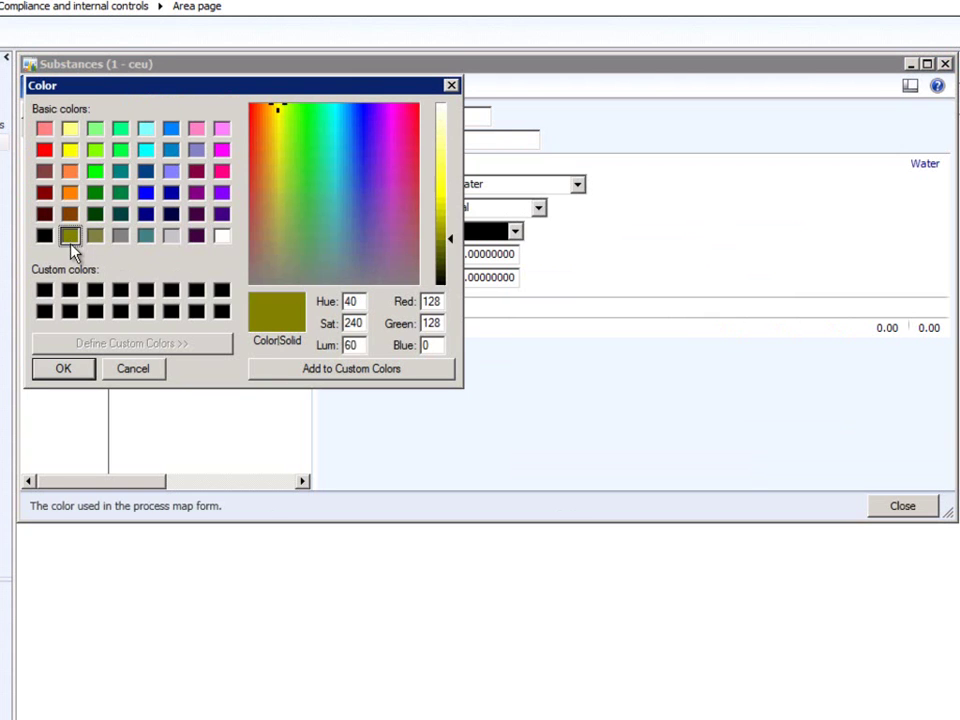
click(60, 369)
click(902, 506)
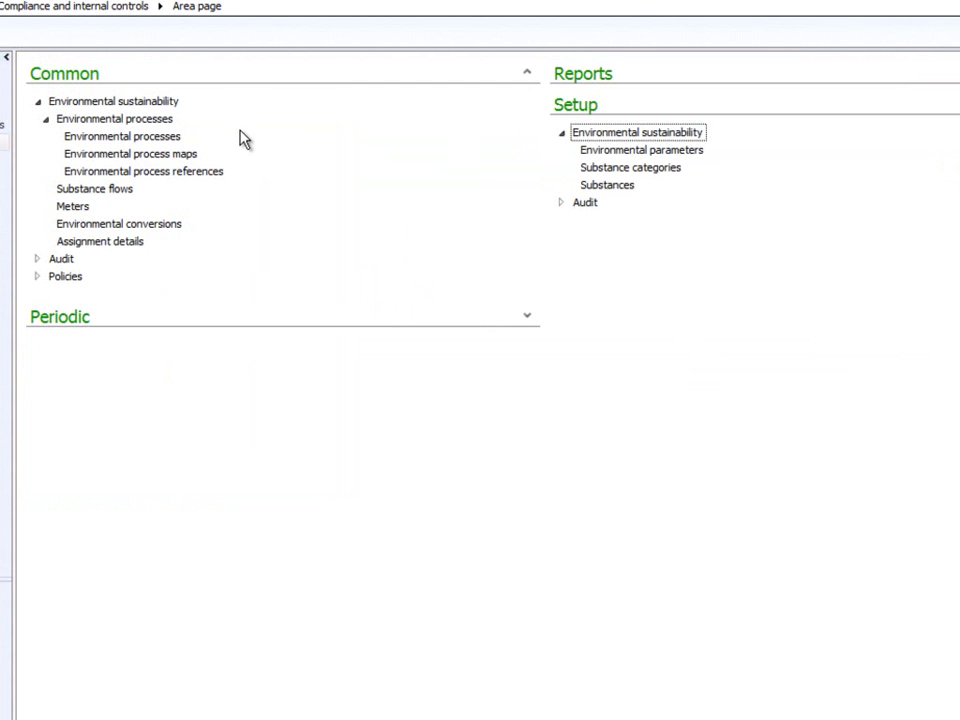
Create a new environmental process reference with Water utility as source and Site 1 - Main warehouse as destination
click(174, 170)
click(124, 86)
click(510, 114)
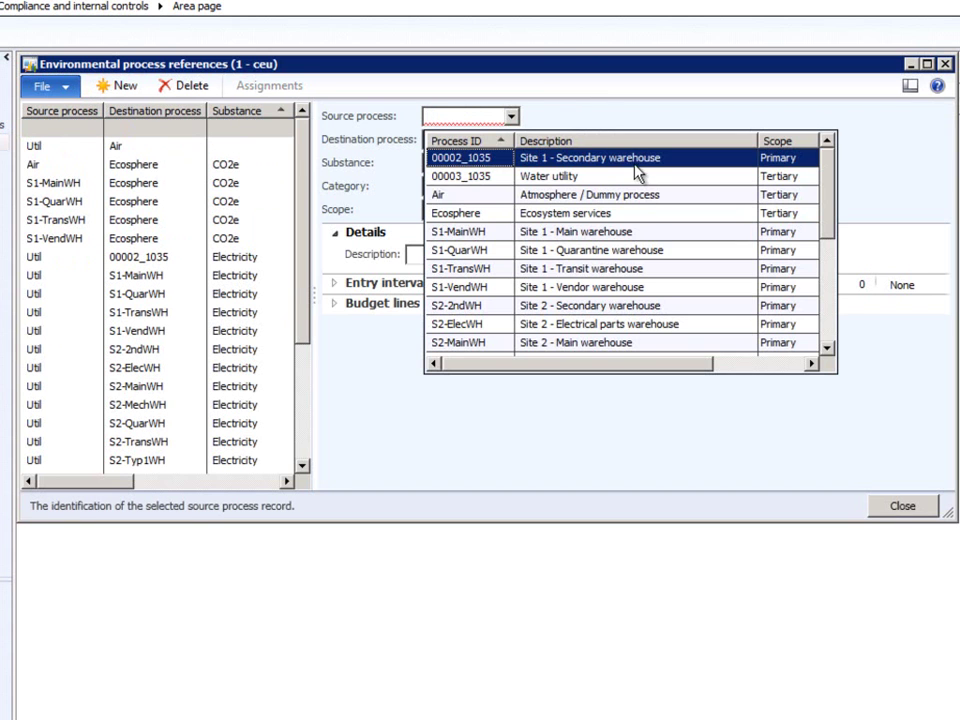
click(566, 180)
click(511, 139)
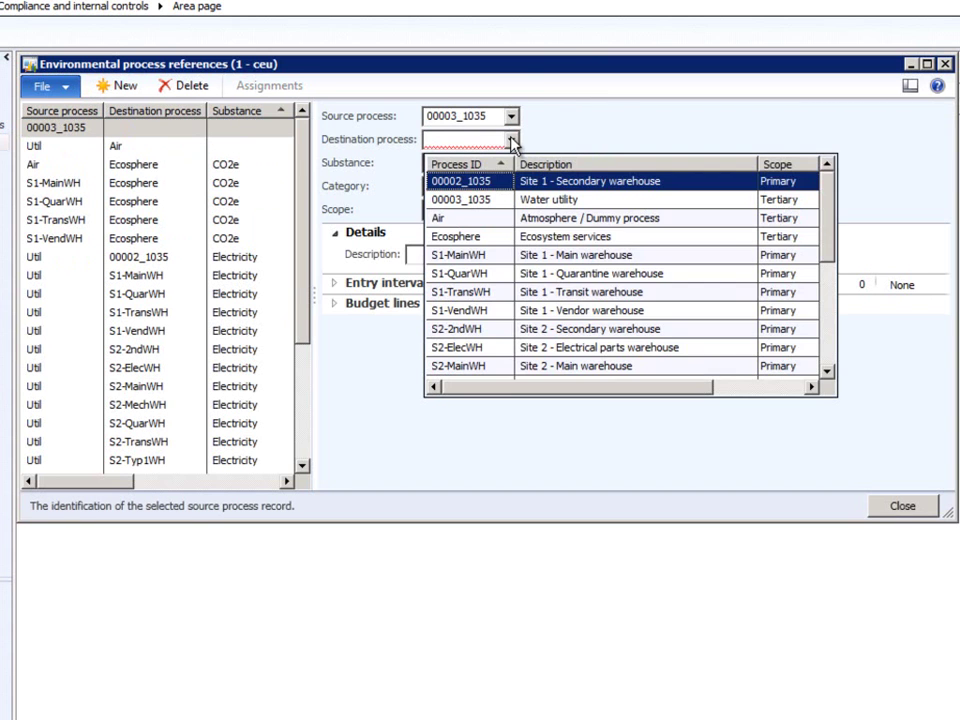
click(596, 257)
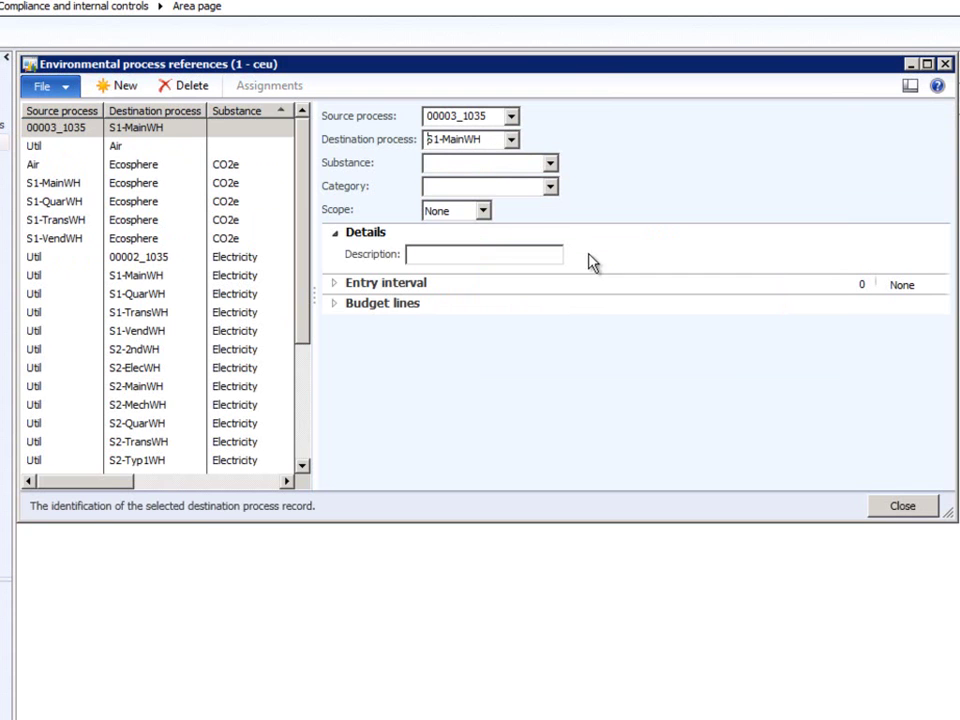
Set the substance of the new Water utility reference to Water and its scope to Tertiary
click(550, 163)
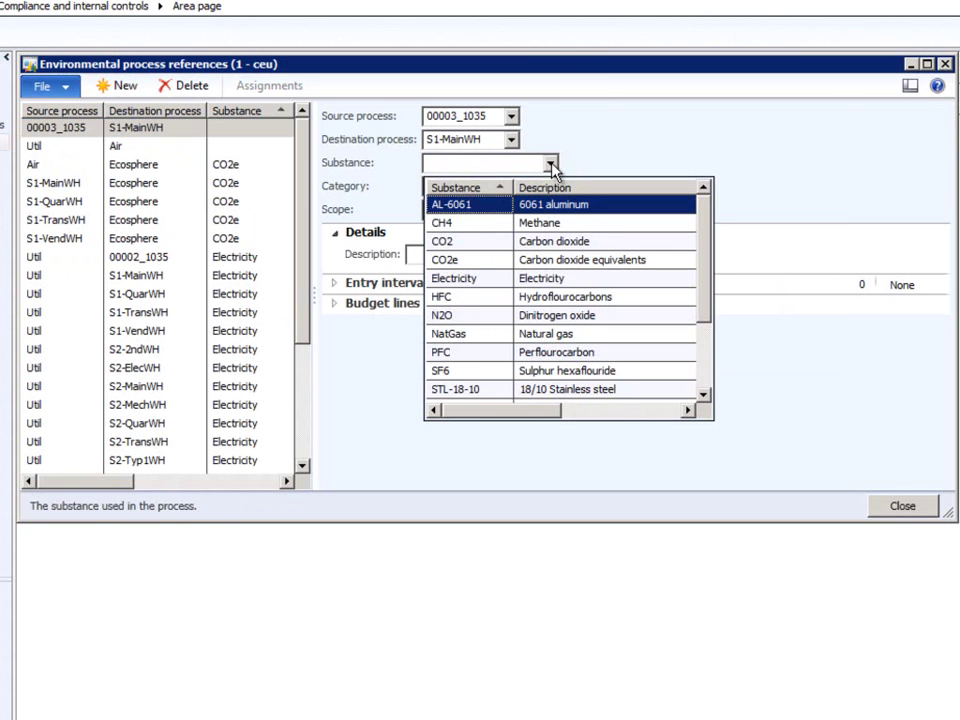
scroll(595, 368, down, 2)
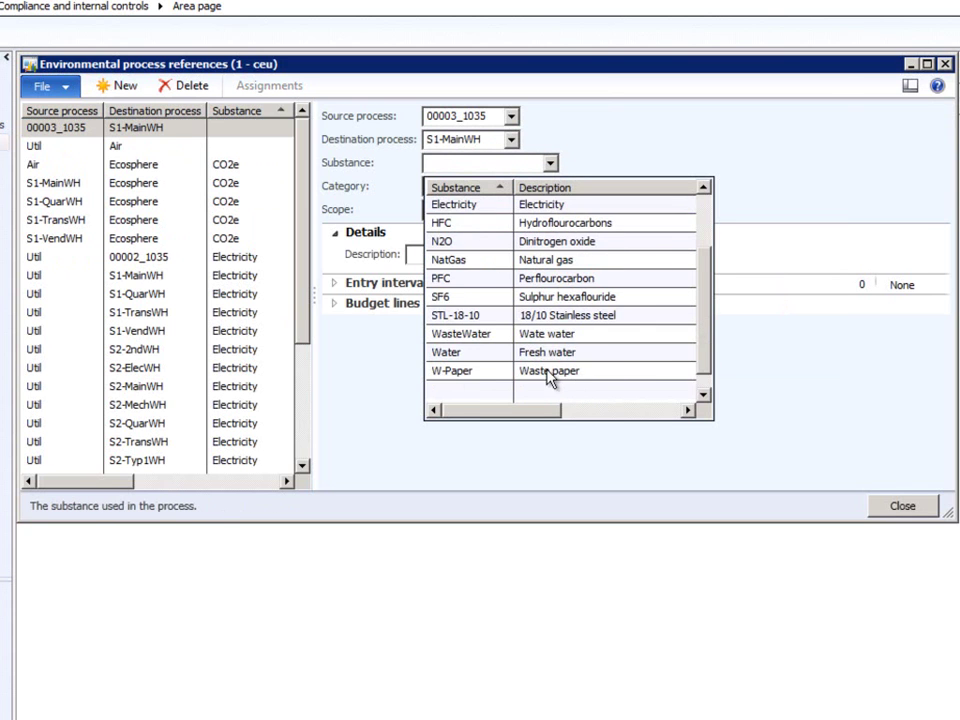
click(491, 353)
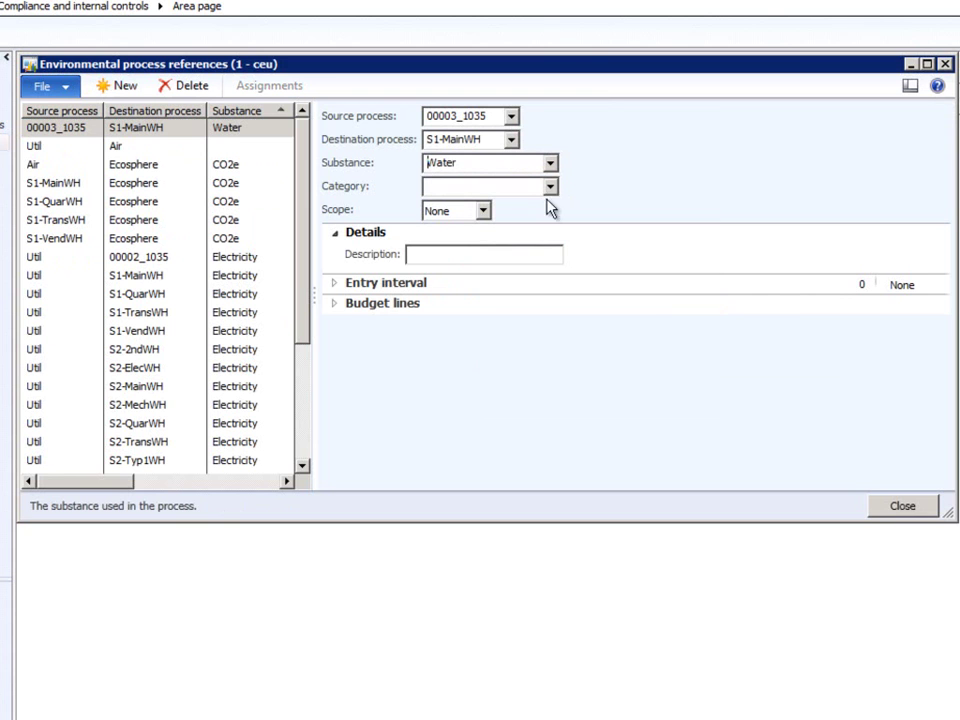
click(484, 213)
click(456, 279)
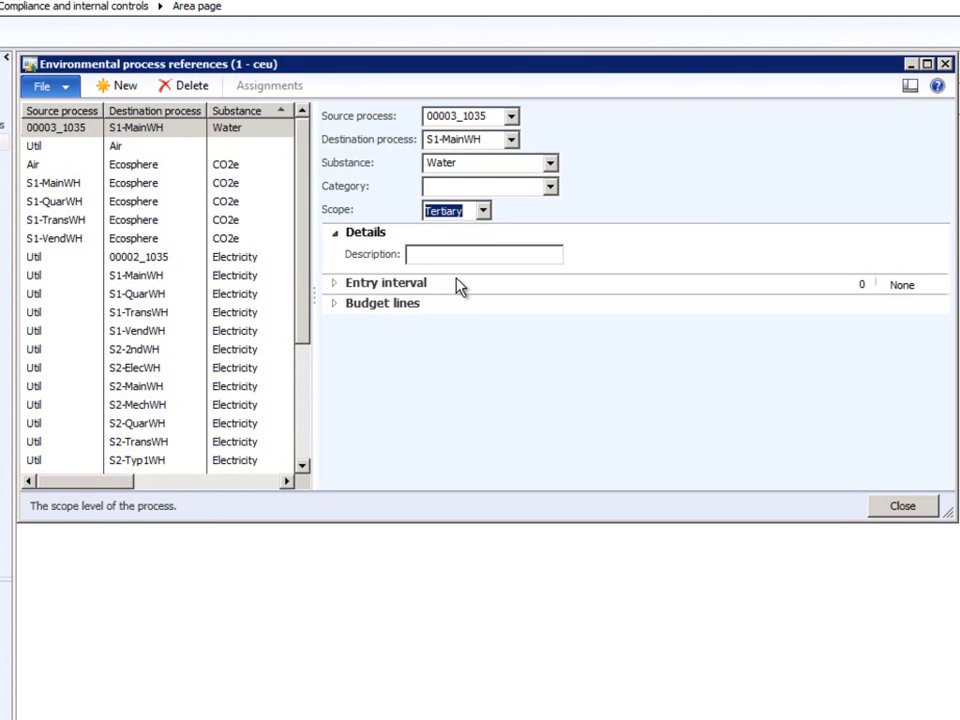
Create another process reference running from Site 1 - Main warehouse as source to Water utility as destination
click(118, 86)
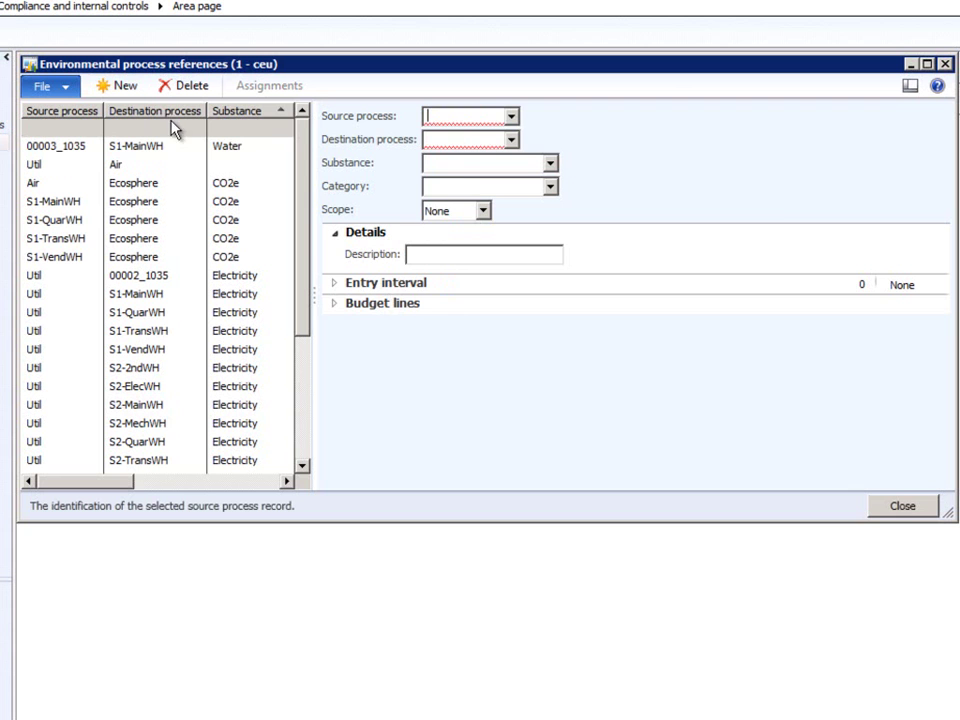
click(511, 116)
click(572, 236)
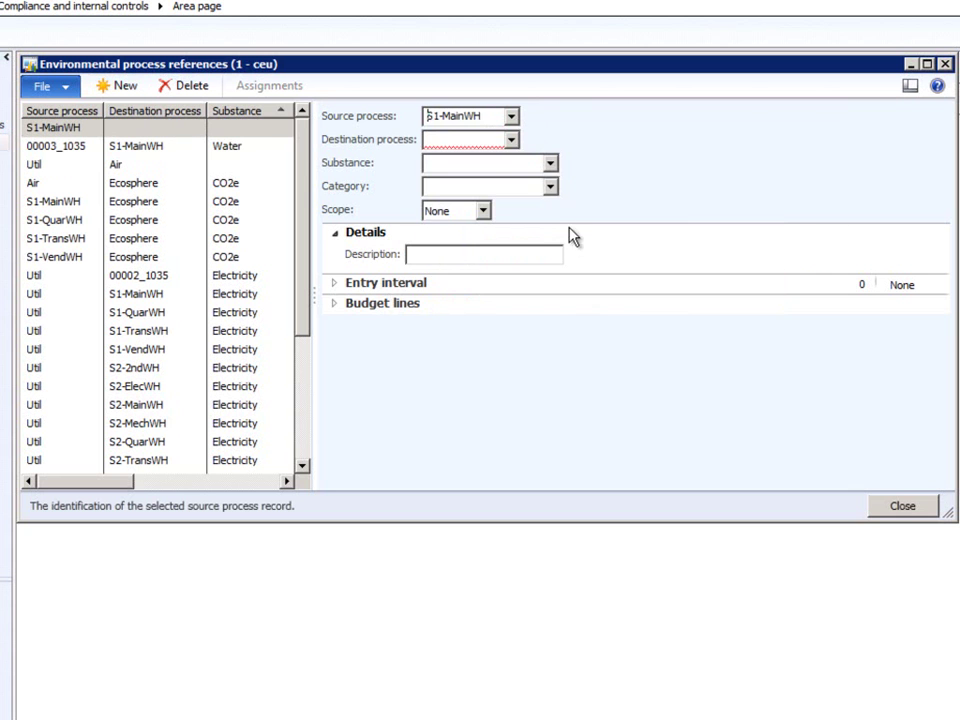
click(511, 141)
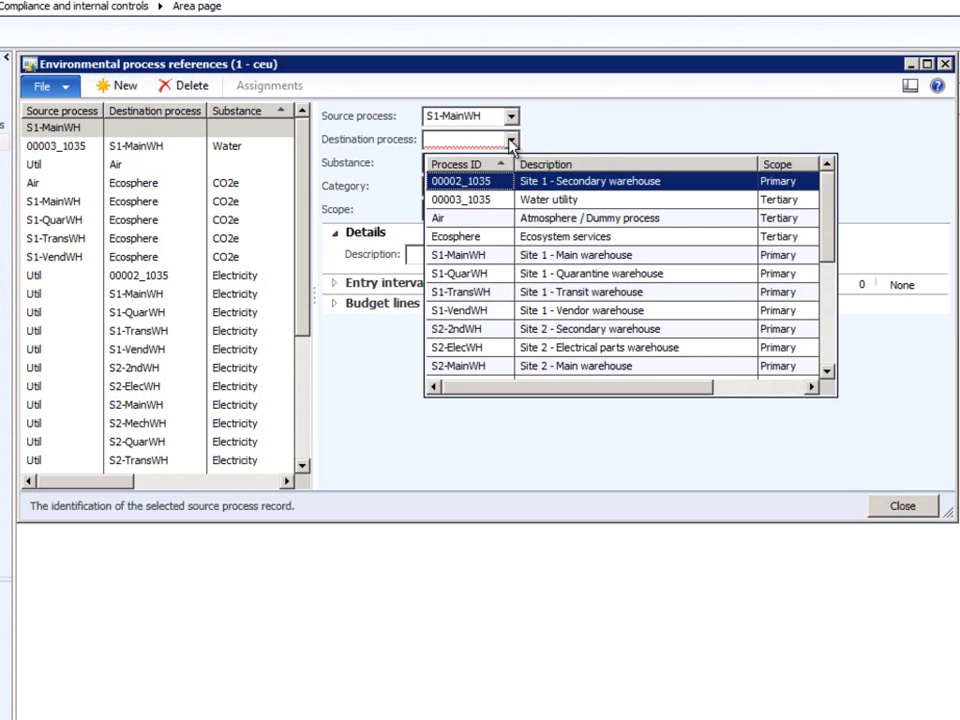
click(553, 200)
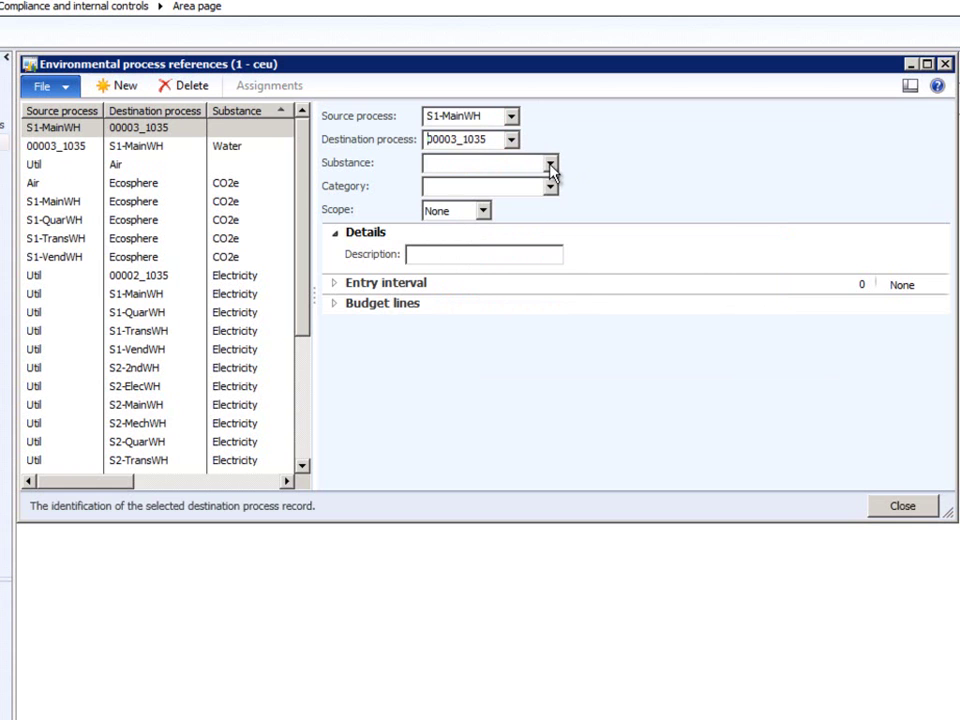
Set the main warehouse to Water utility reference's substance to WasteWater and scope to Tertiary, then close the process references form
click(550, 163)
scroll(505, 340, down, 2)
click(465, 334)
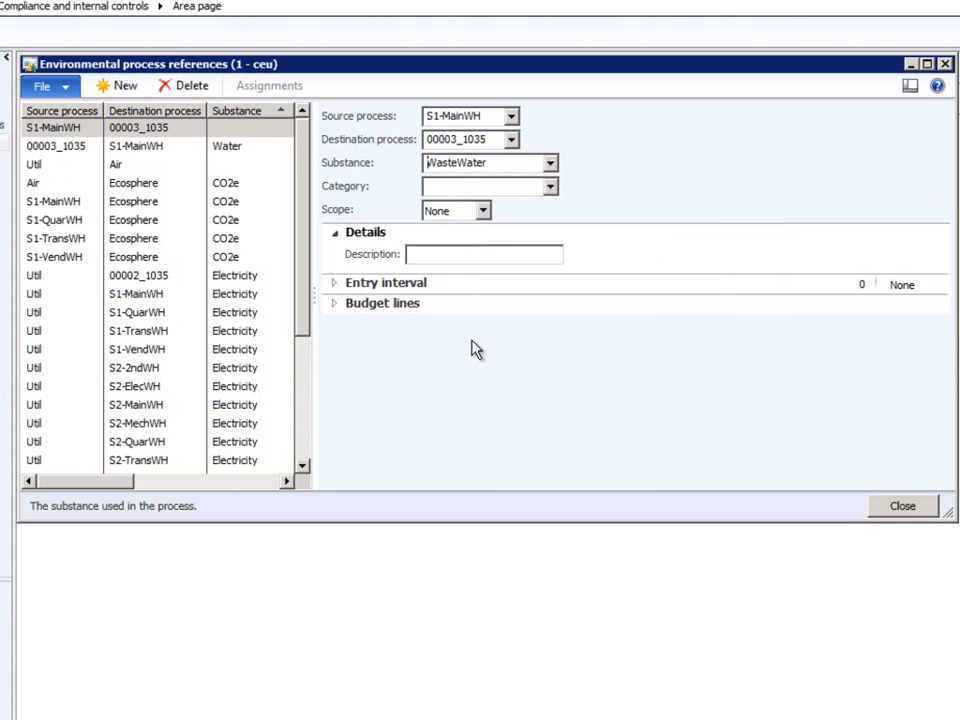
click(483, 210)
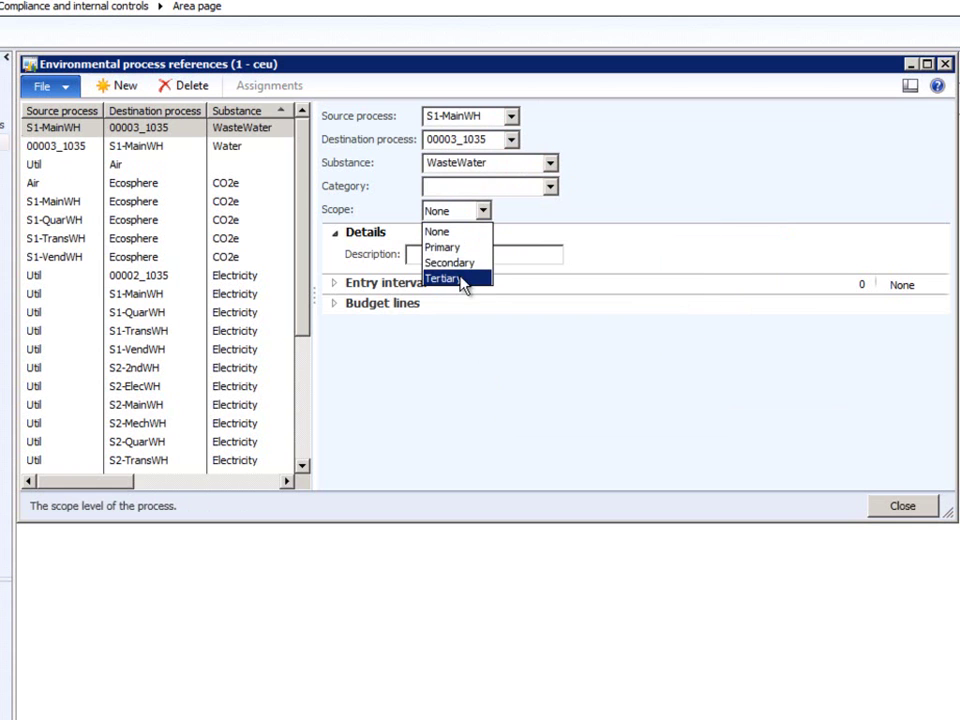
click(463, 278)
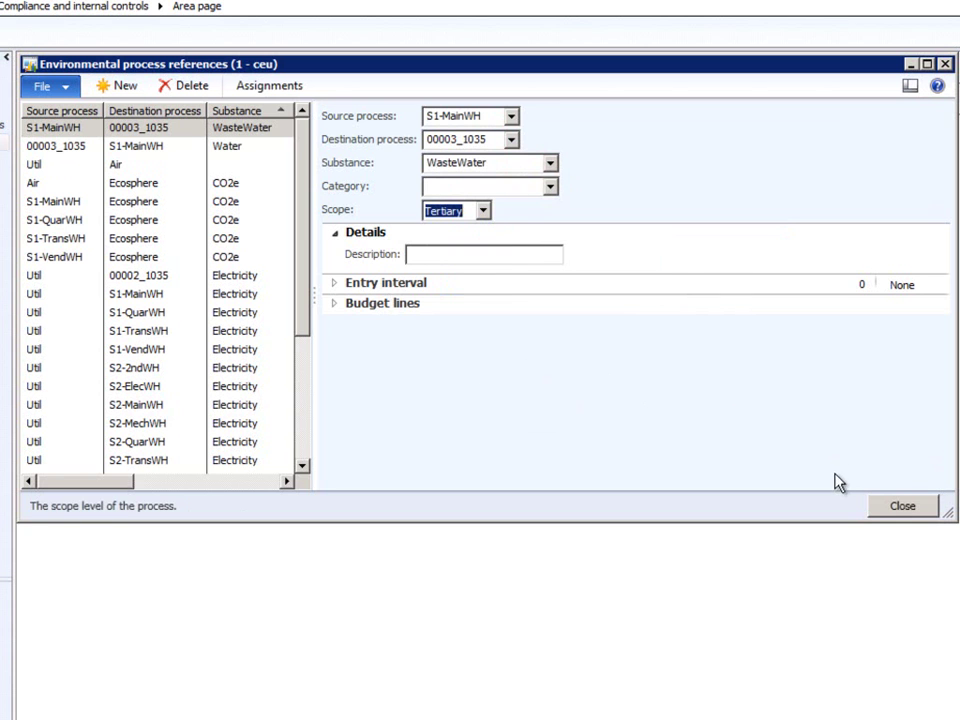
click(903, 507)
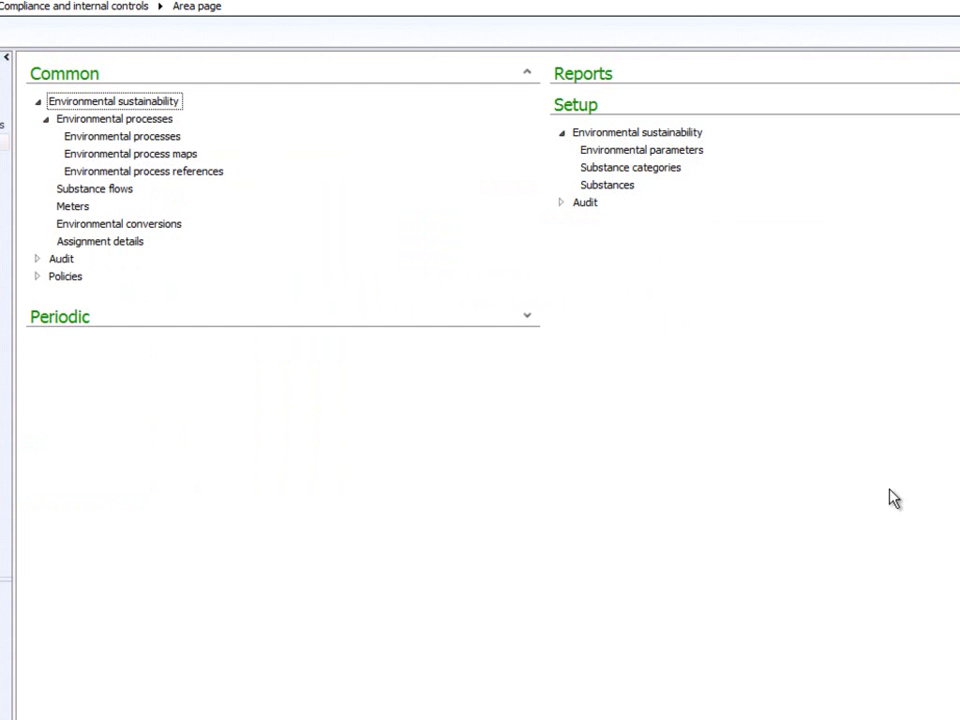
Add the Water utility process to the Site 1 process map's selected processes and open the map to inspect its wastewater link
click(175, 154)
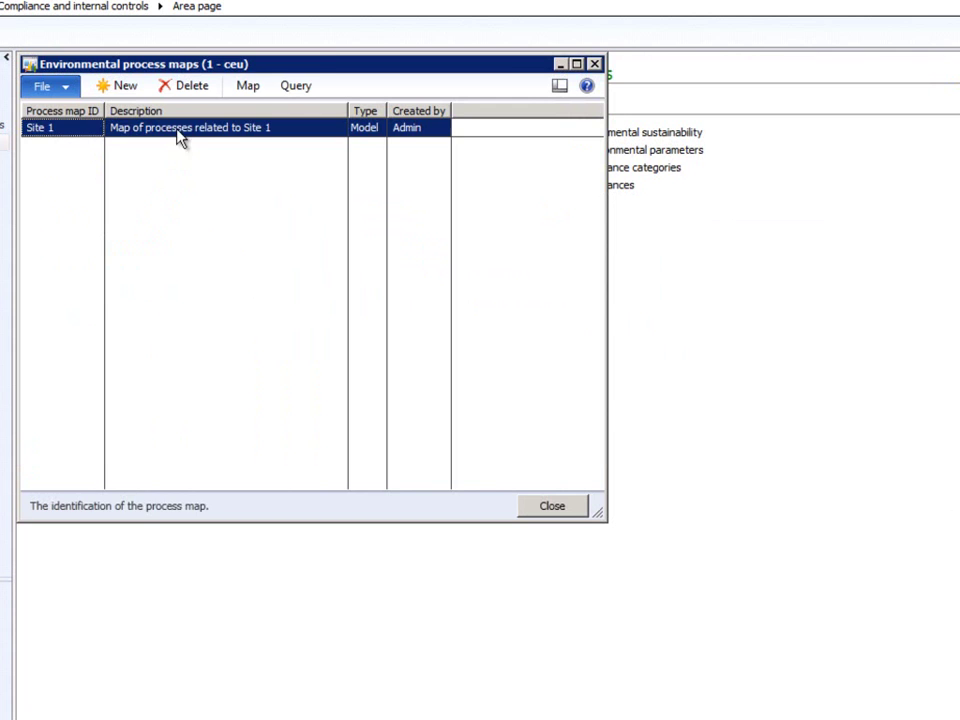
click(292, 86)
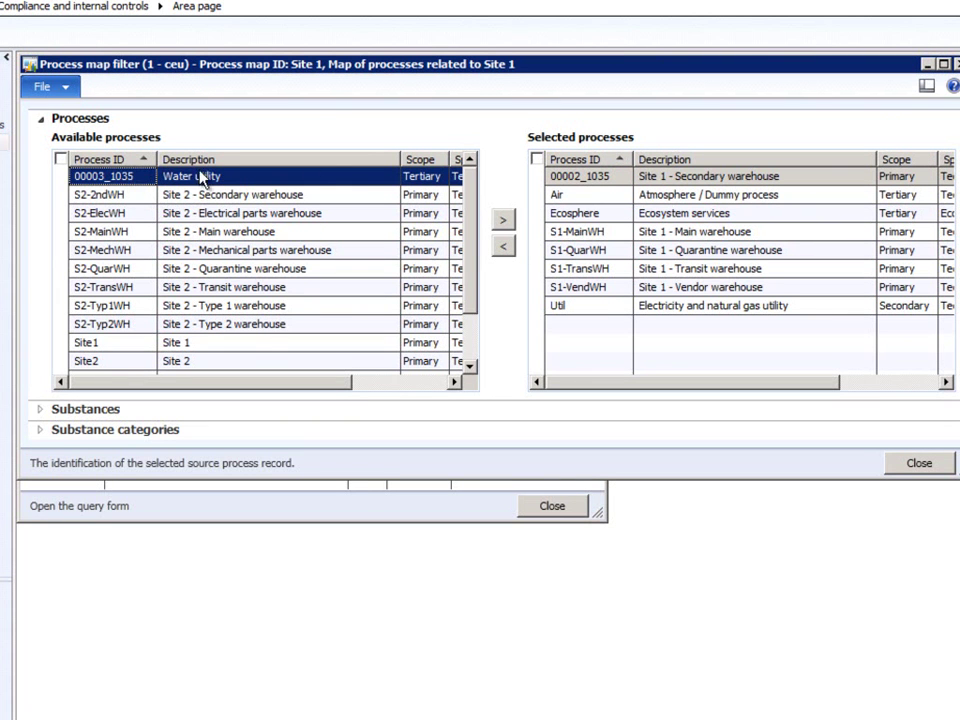
click(502, 220)
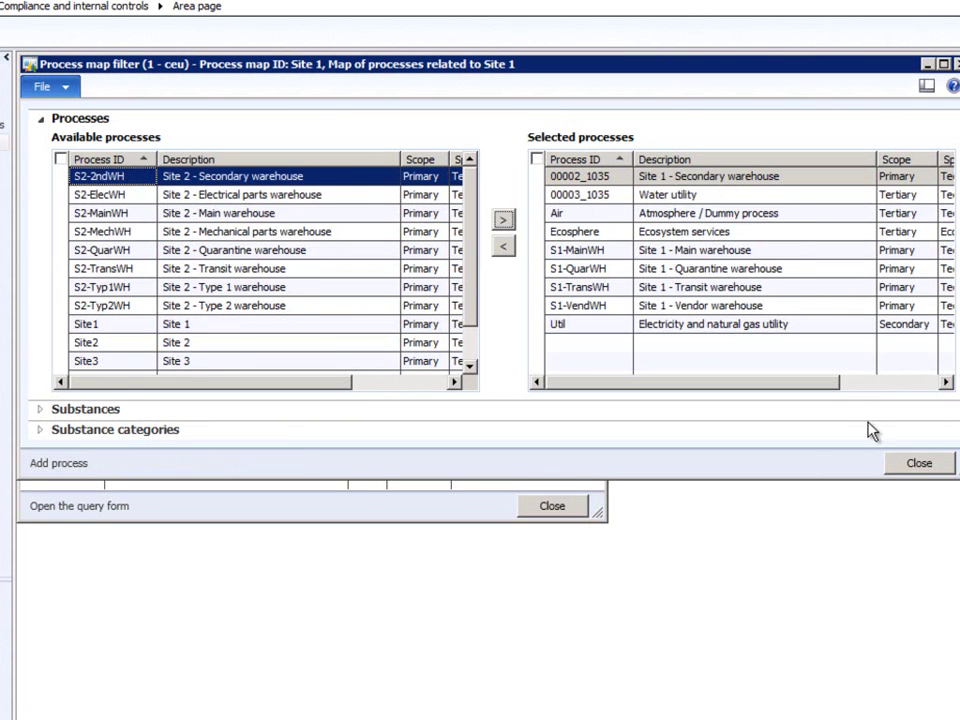
click(919, 464)
click(257, 92)
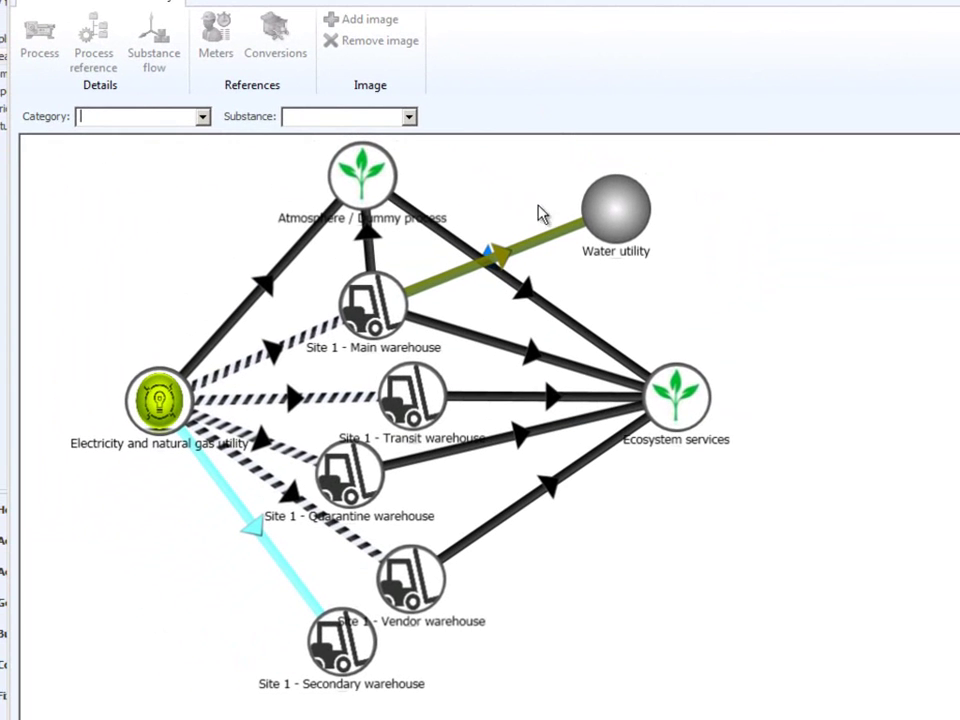
mouse_move(559, 243)
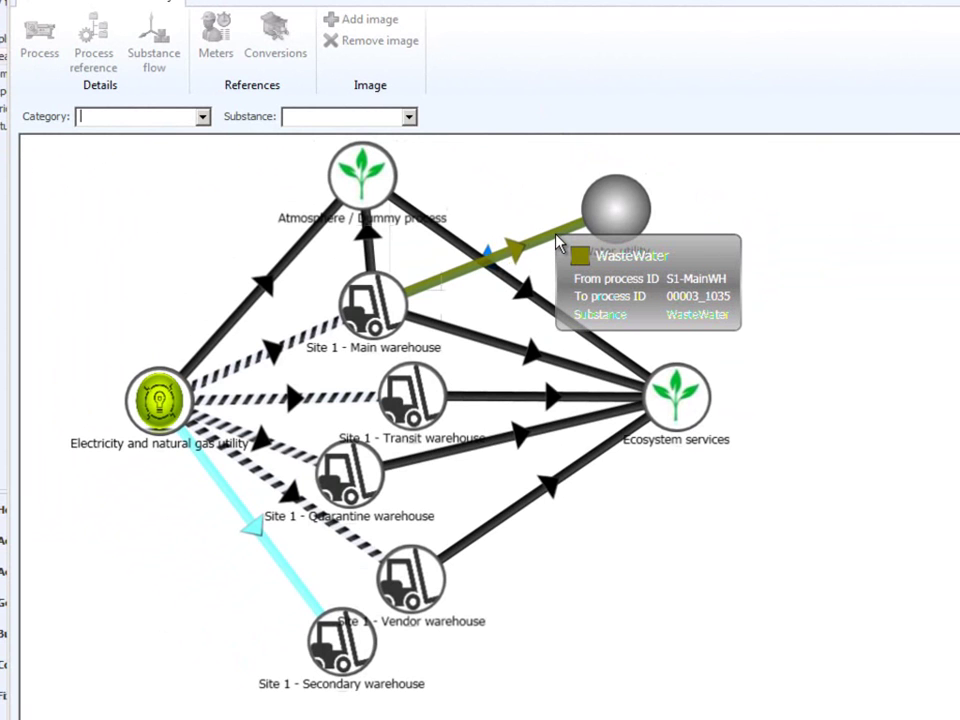